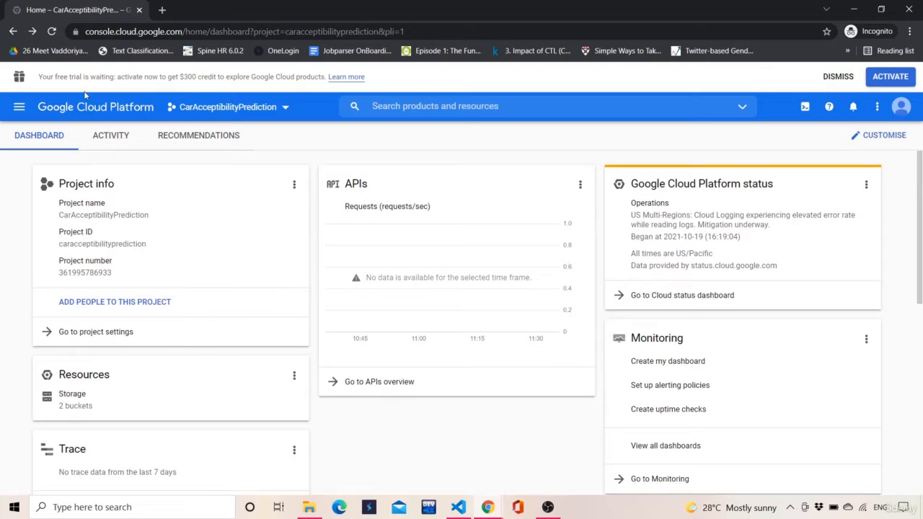
Step: Open console.cloud.google.com in a new browser tab
left_click(162, 9)
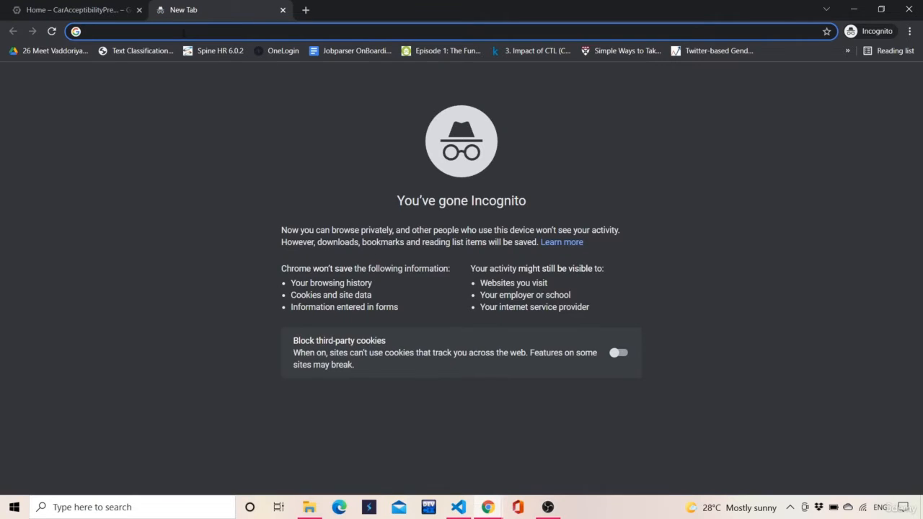
type("cou")
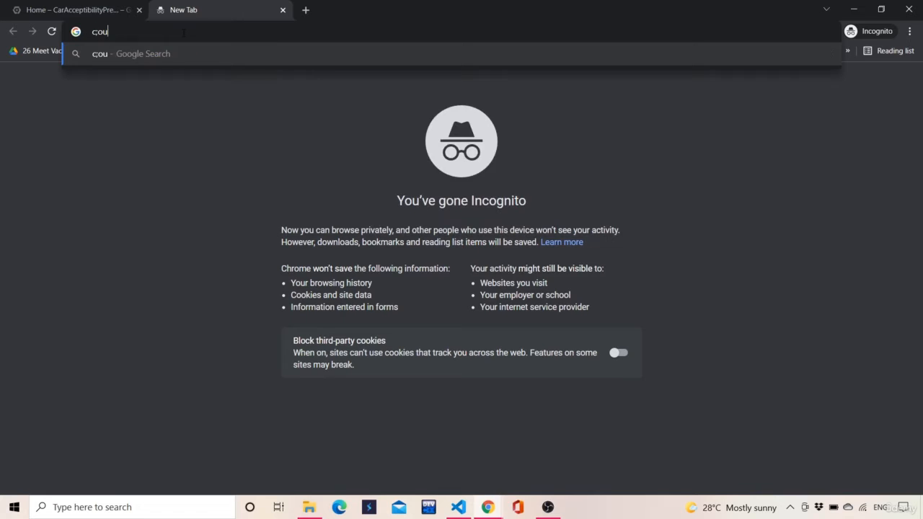
key("BackSpace")
key("BackSpace")
key("BackSpace")
type("c")
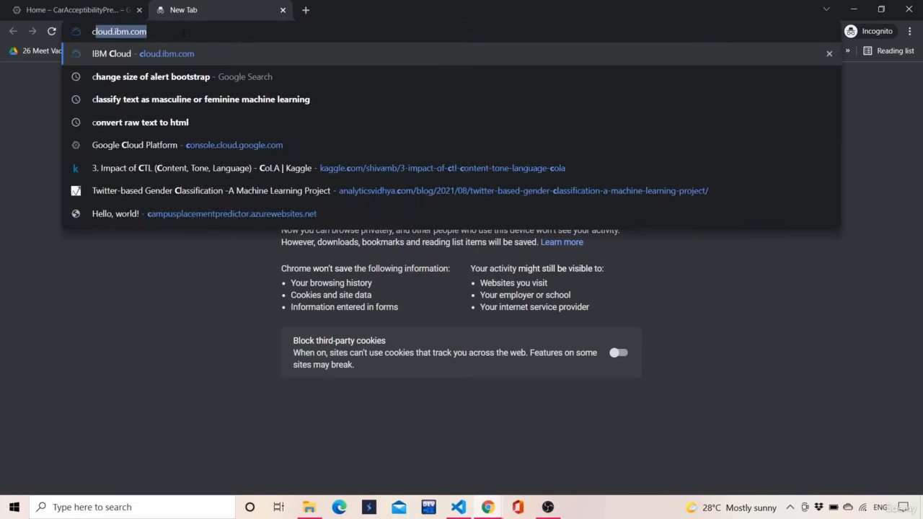
type("l")
key("BackSpace")
key("BackSpace")
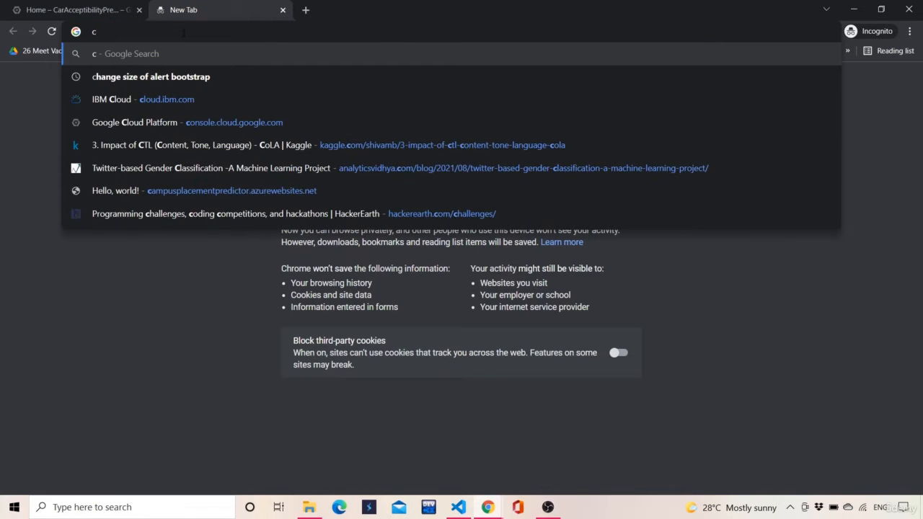
type("onsole.cloud.google.com")
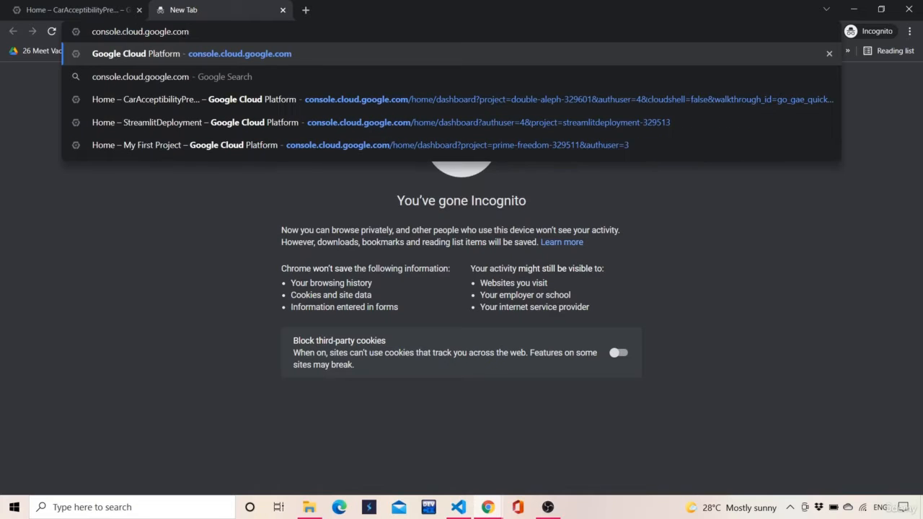
key("Return")
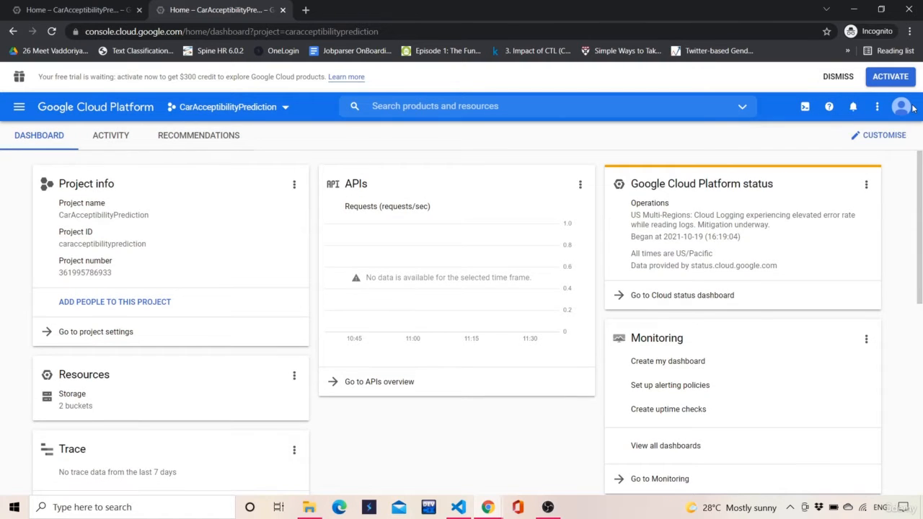
Step: View the signed-in account's details in the console, return to the original dashboard and close the duplicate one
left_click(903, 107)
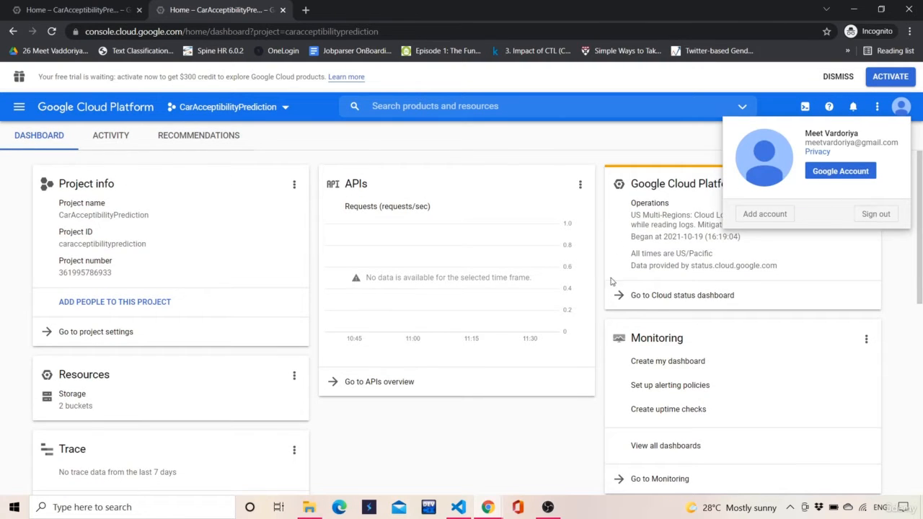
left_click(656, 132)
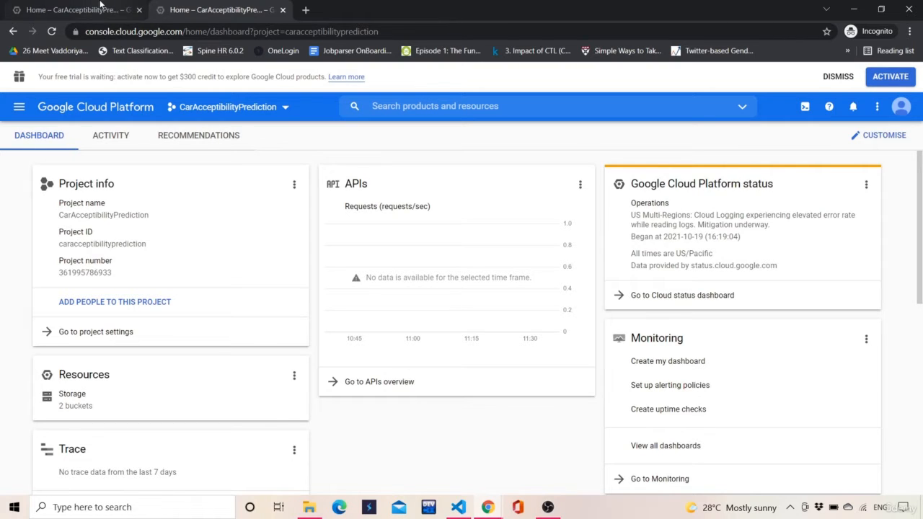
left_click(124, 11)
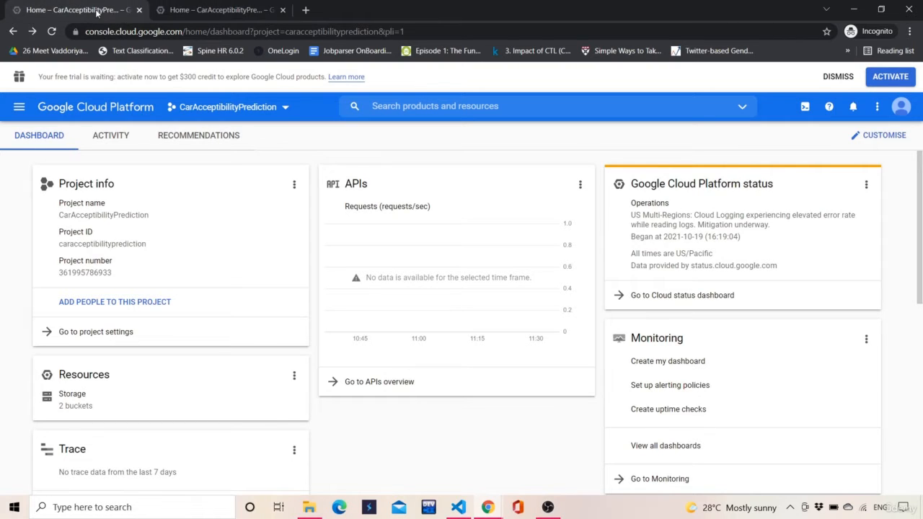
left_click(282, 11)
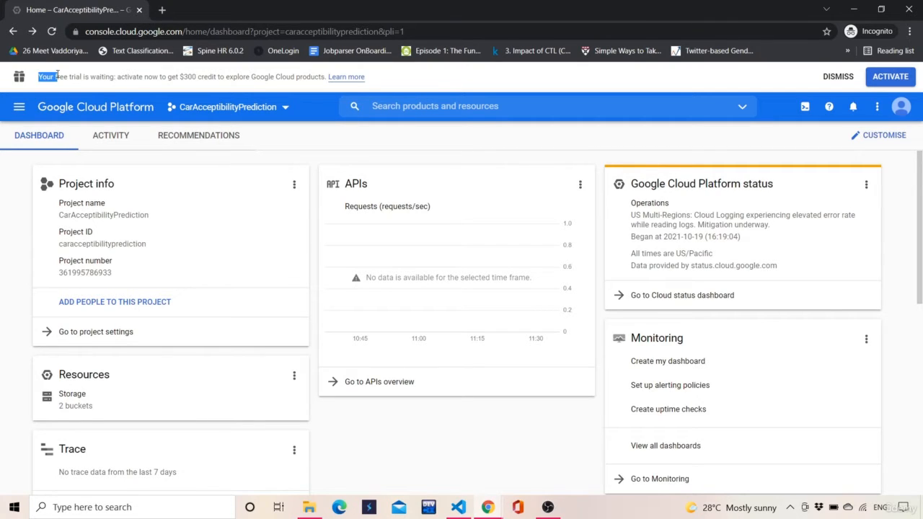
Step: Start activating the Google Cloud free trial with the $300 credit
left_click_drag(39, 77, 185, 83)
left_click(204, 79)
left_click(887, 79)
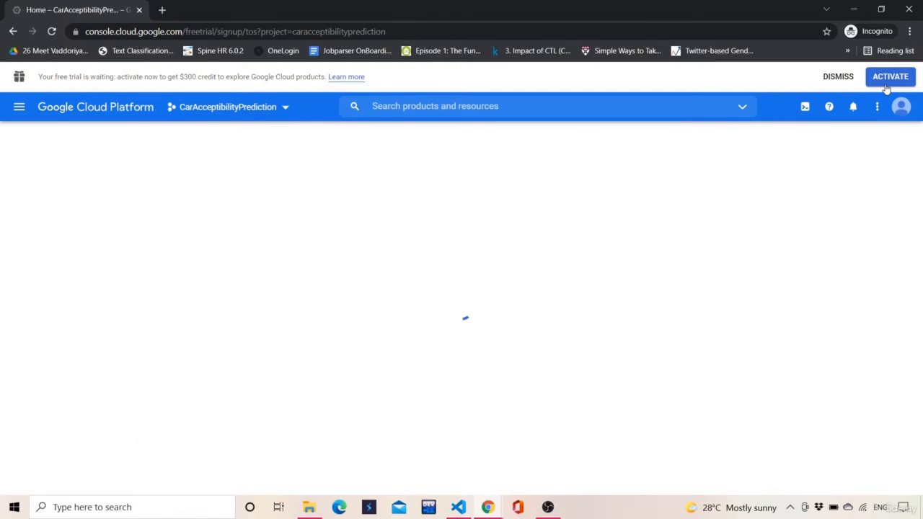
Step: Set the organisation or needs to Other, agree to the Free Trial Terms of Service and continue to identity verification
scroll(420, 231, "down", 1)
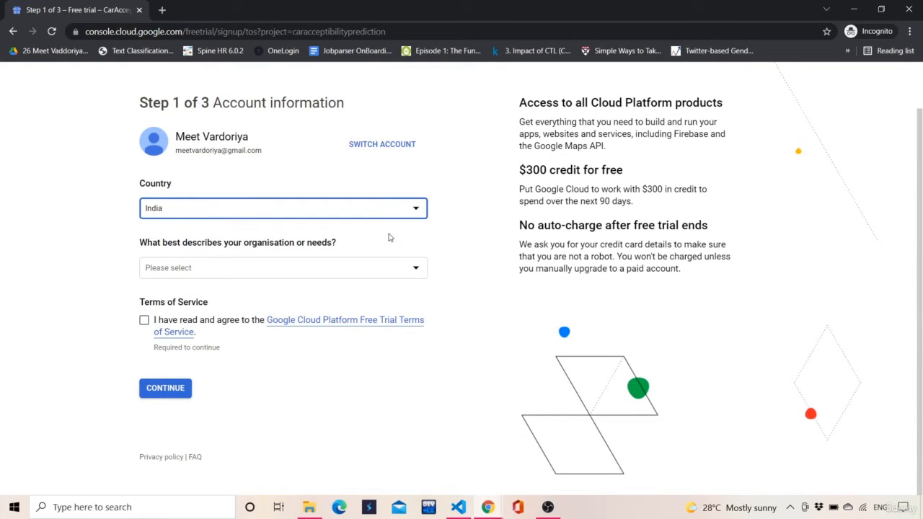
left_click(363, 277)
left_click(25, 283)
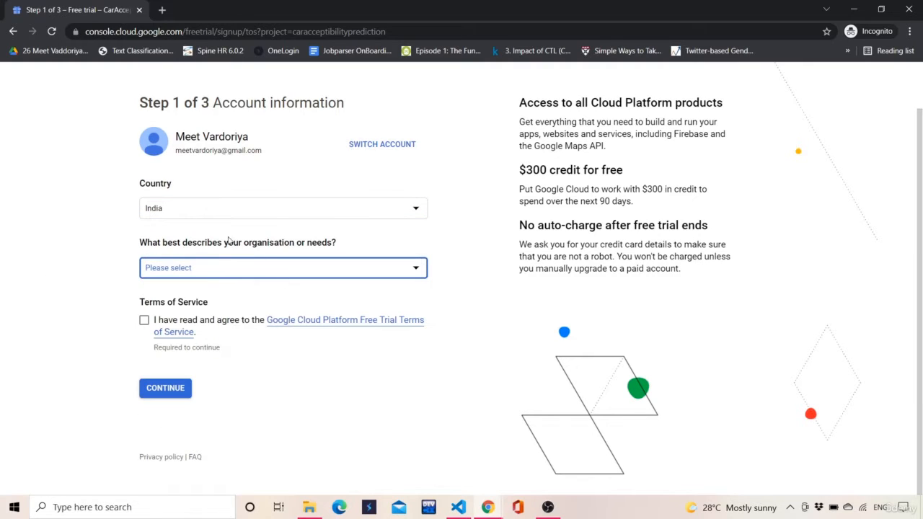
left_click(186, 247)
left_click(186, 267)
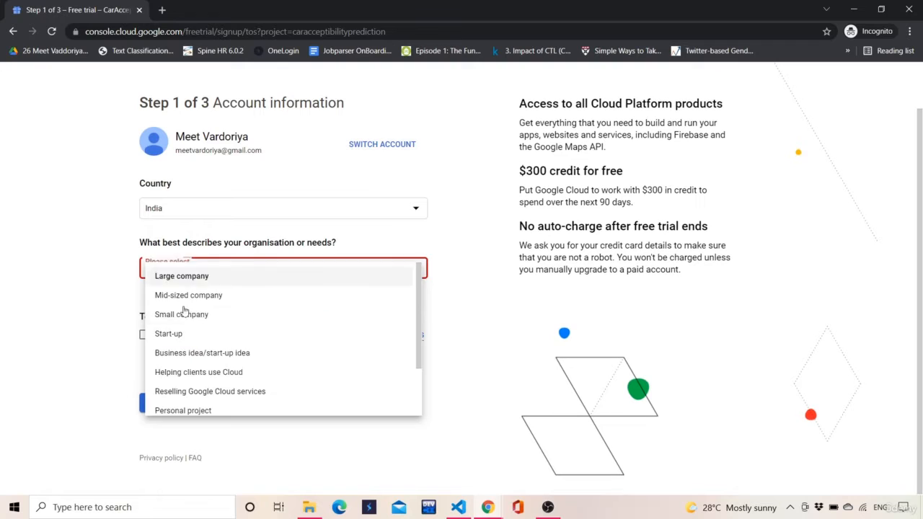
scroll(185, 313, "down", 3)
left_click(189, 402)
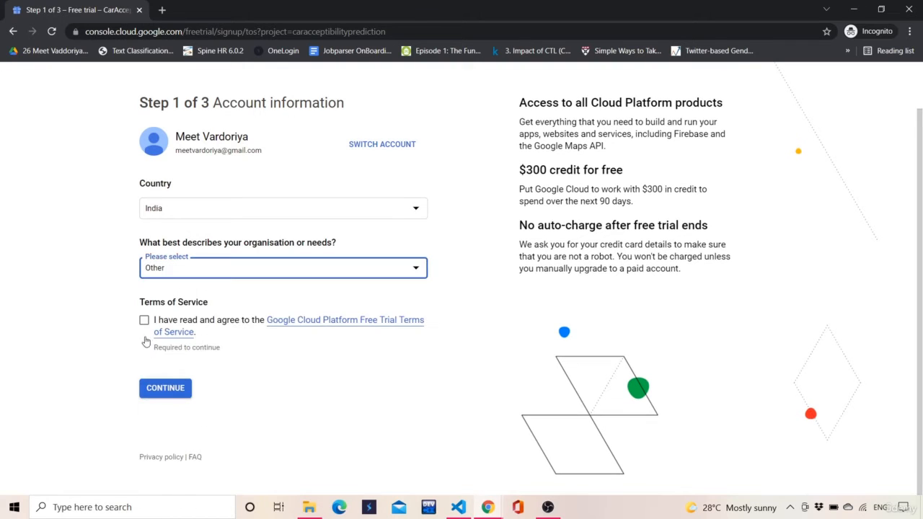
left_click(144, 320)
left_click(166, 388)
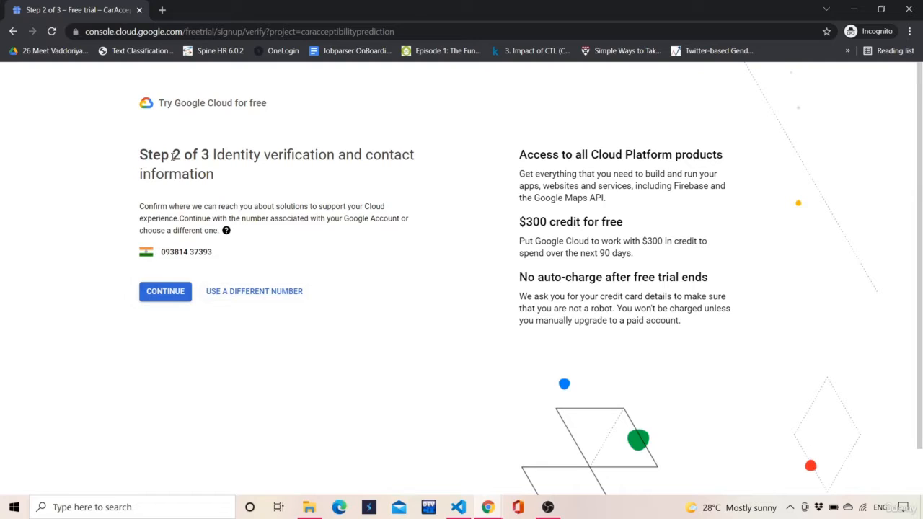
Step: Leave the free trial sign-up by closing the incognito window and return to the My First Project dashboard
left_click_drag(172, 156, 210, 156)
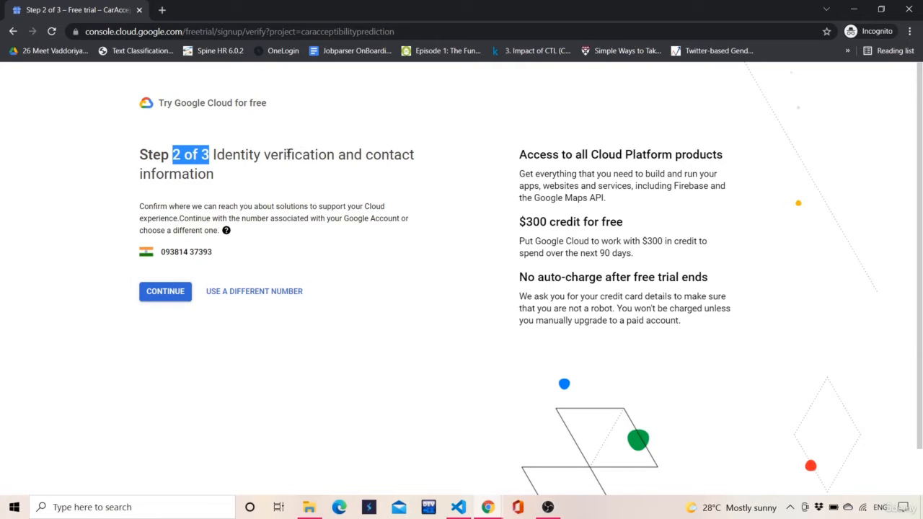
left_click(262, 144)
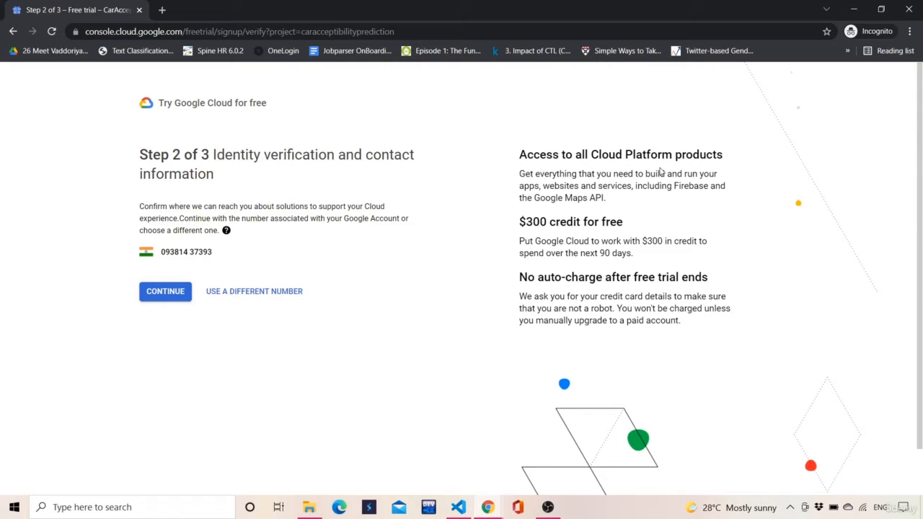
left_click(908, 7)
scroll(324, 147, "down", 1)
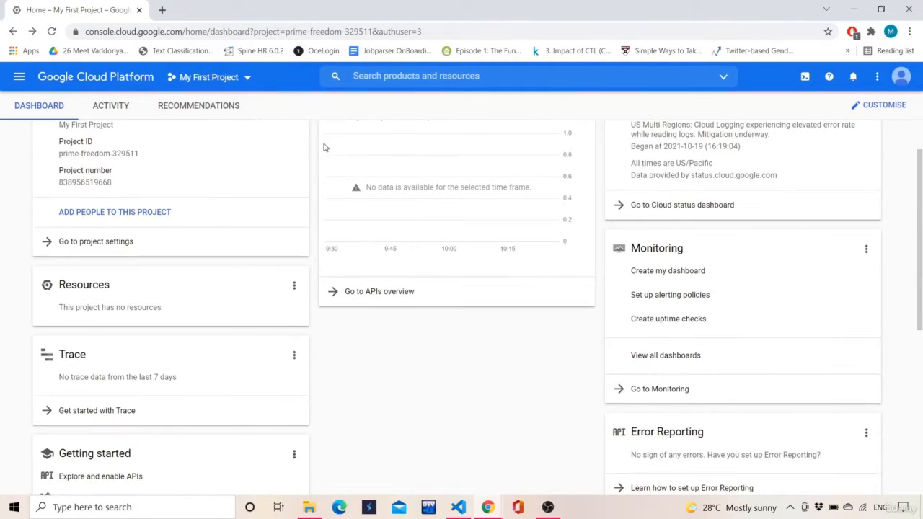
scroll(324, 148, "up", 1)
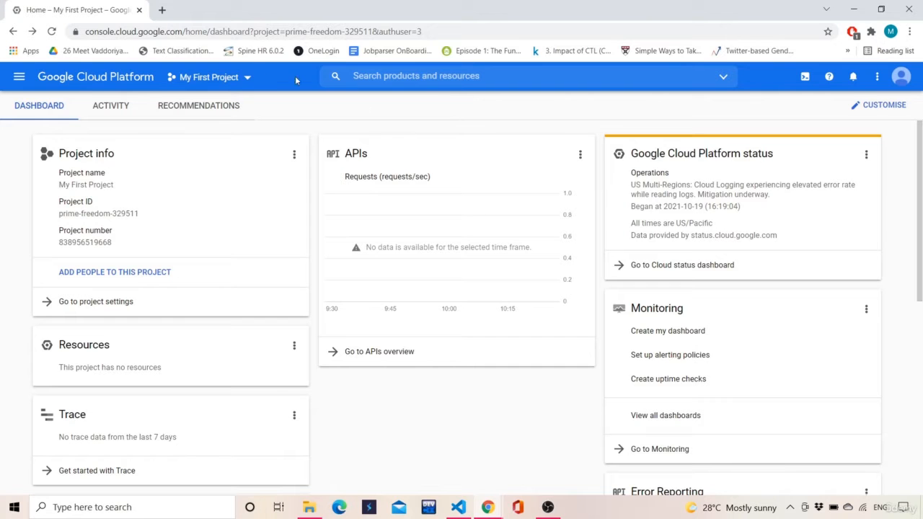
Step: Create a new project named flaskcarapp with no organisation and switch to it
left_click(242, 84)
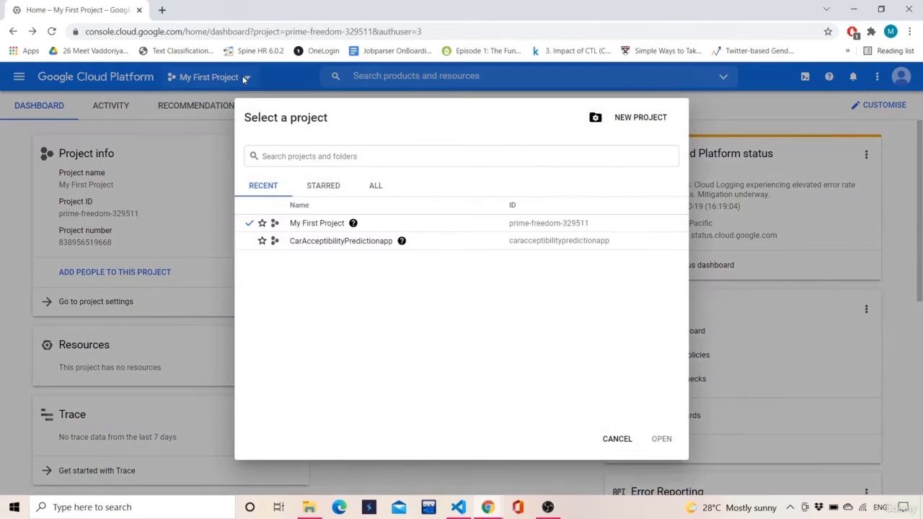
left_click(626, 124)
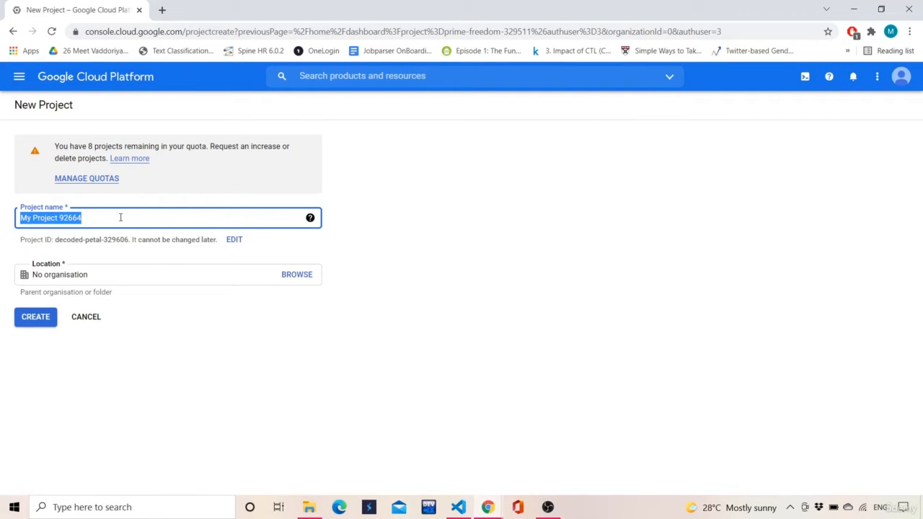
key("BackSpace")
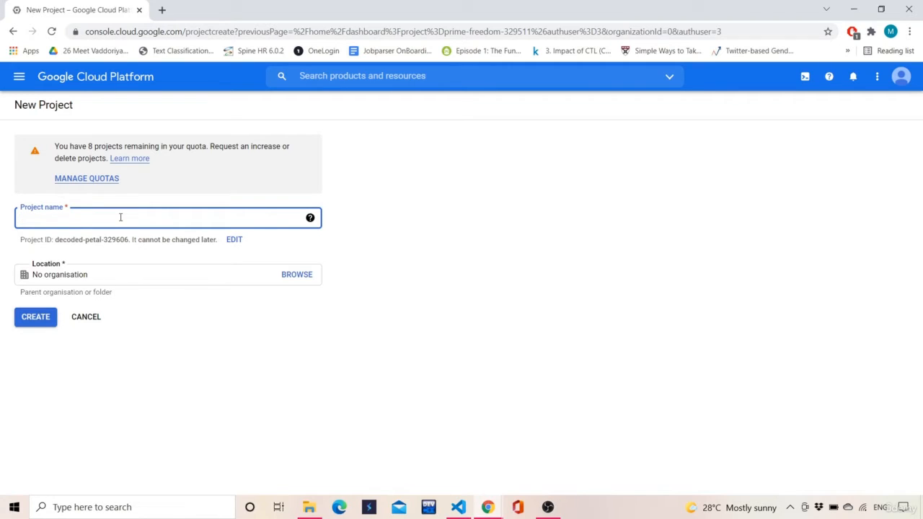
type("car")
key("BackSpace")
key("BackSpace")
key("BackSpace")
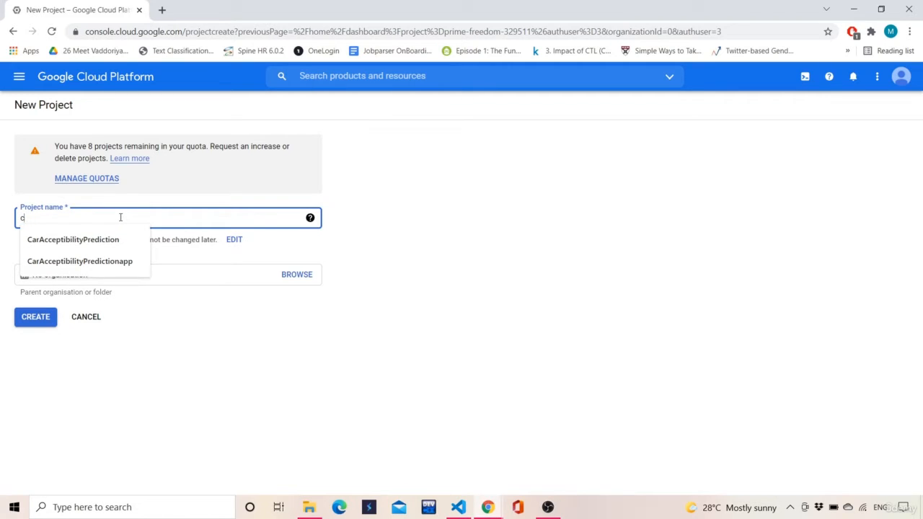
type("flaskcarapp")
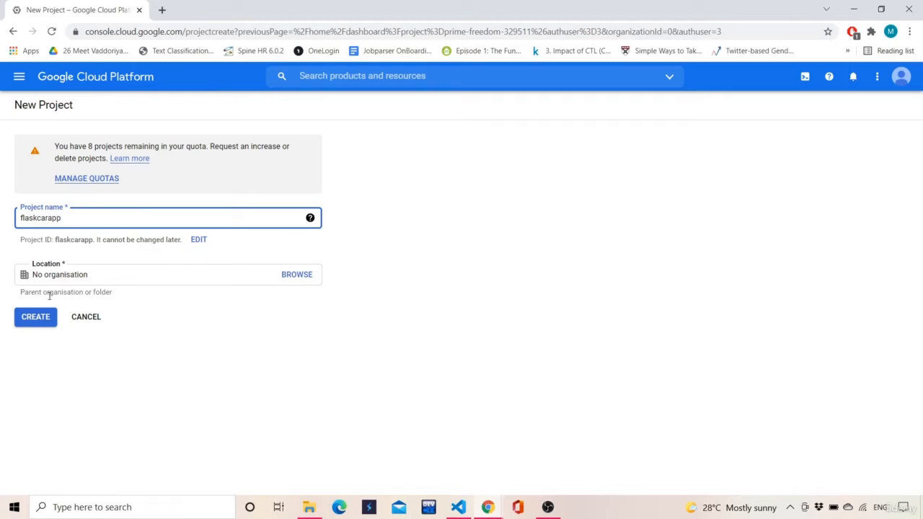
left_click(49, 320)
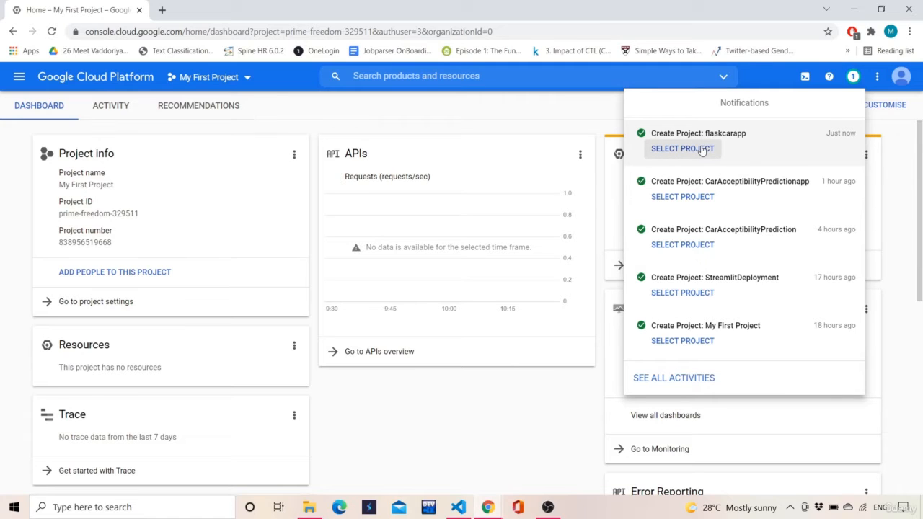
left_click(683, 149)
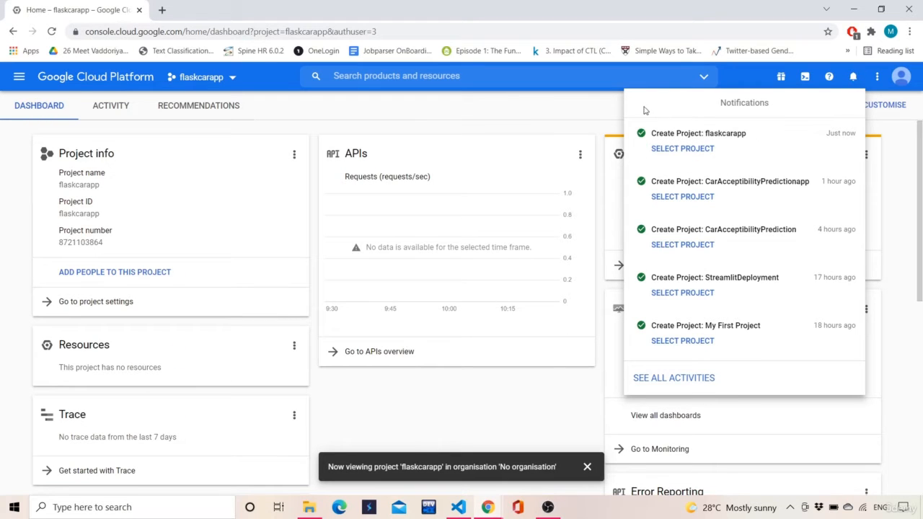
left_click(575, 116)
Step: Open the Deploy a "Hello World" app tutorial from Getting started and decline to resume where it was left off
scroll(253, 252, "down", 6)
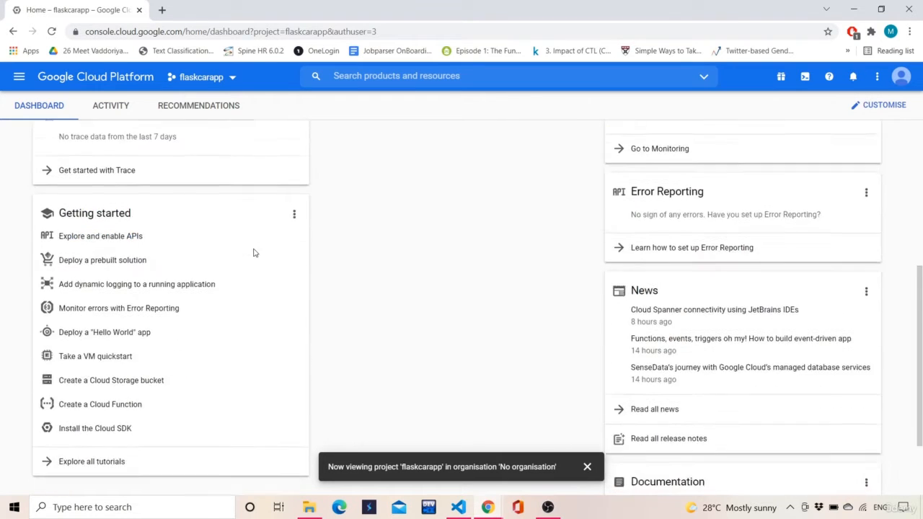
scroll(136, 331, "up", 1)
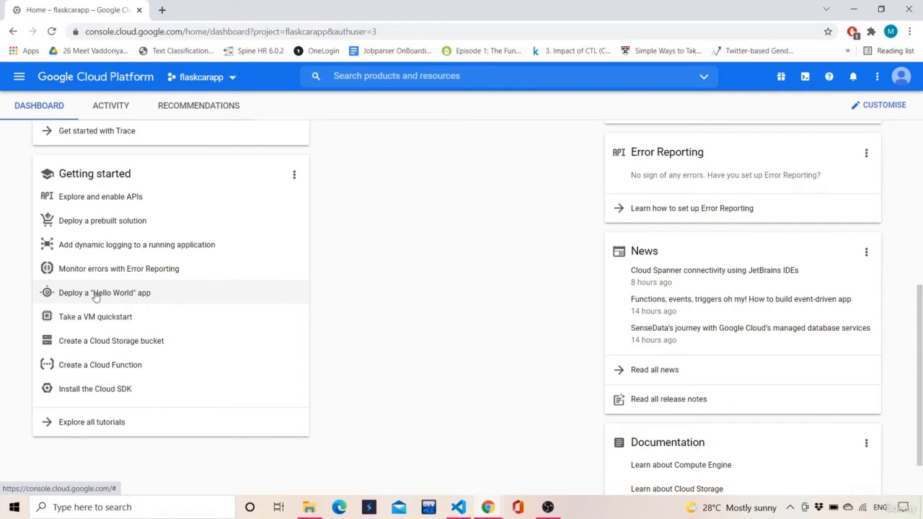
left_click(105, 295)
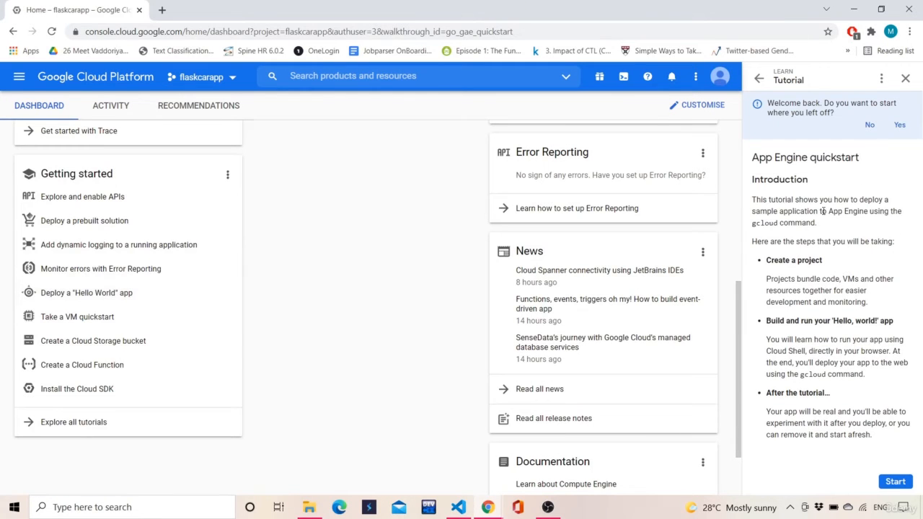
left_click(873, 126)
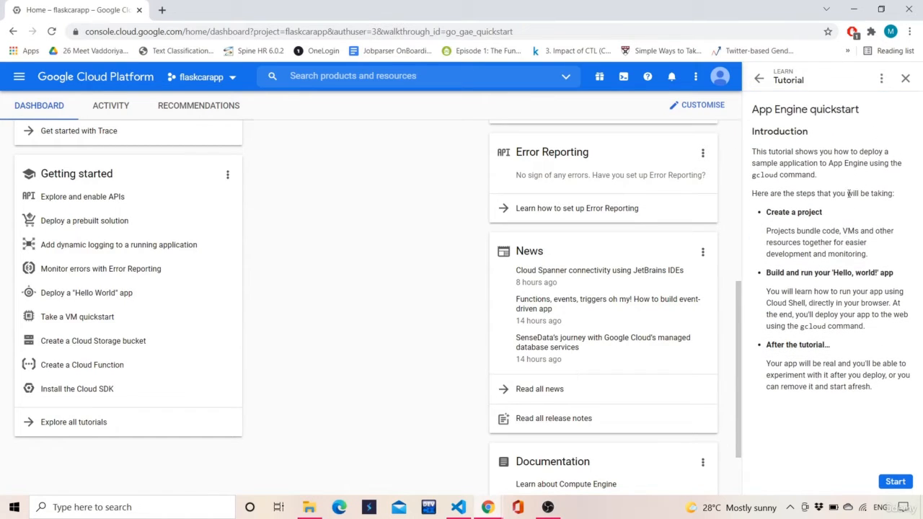
Step: Switch to the Try App Engine tutorial and open its Python version for the standard environment
left_click(763, 79)
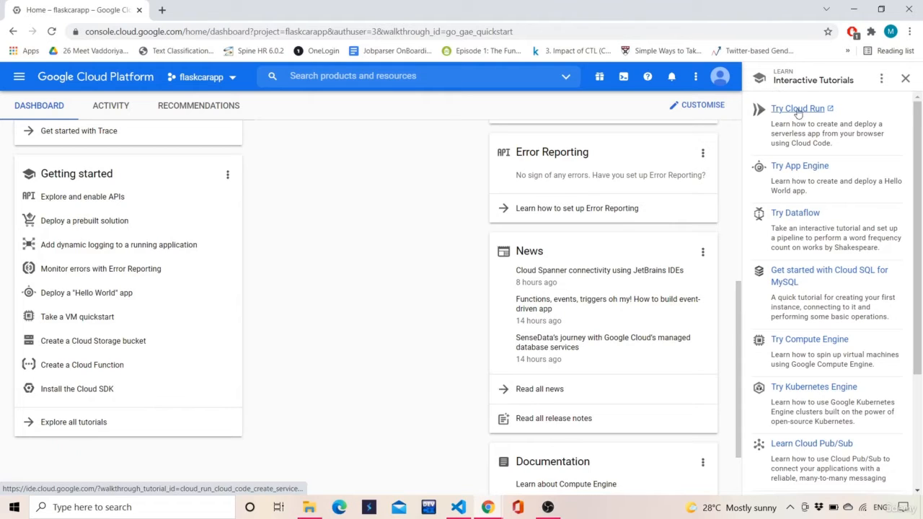
left_click(812, 167)
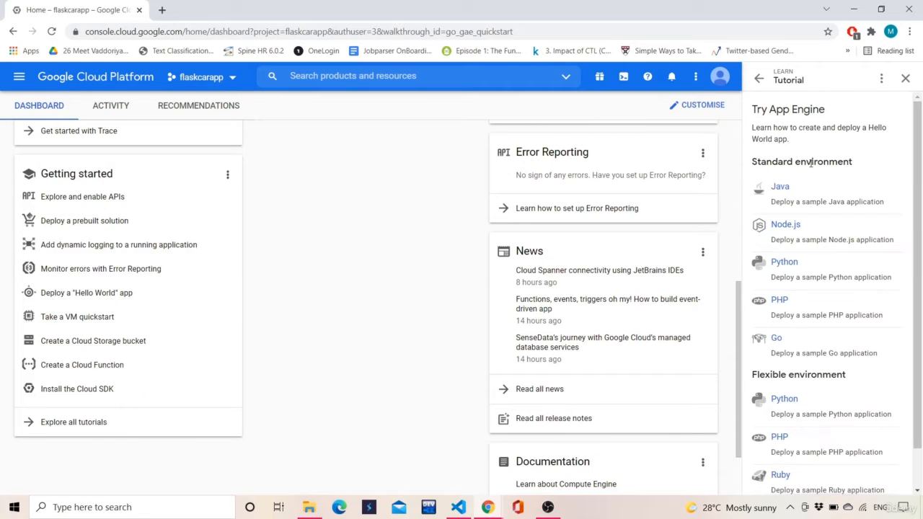
scroll(812, 161, "down", 1)
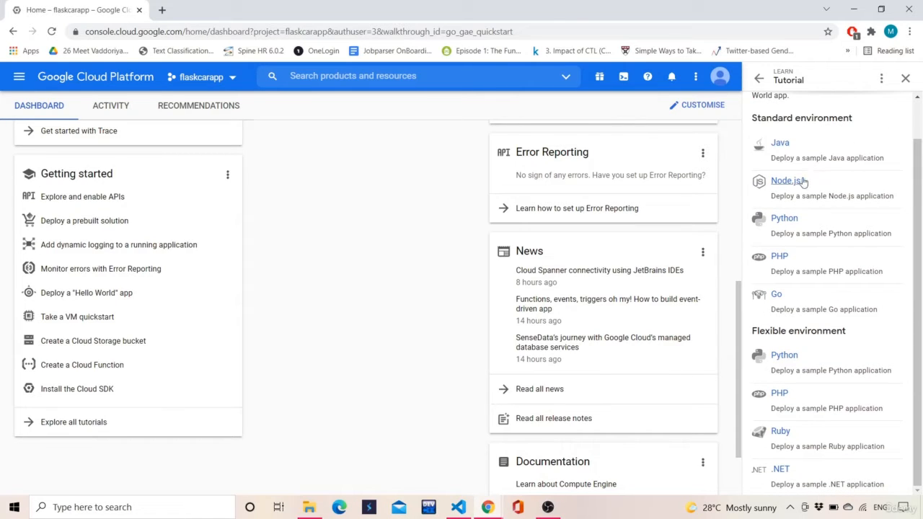
left_click(784, 218)
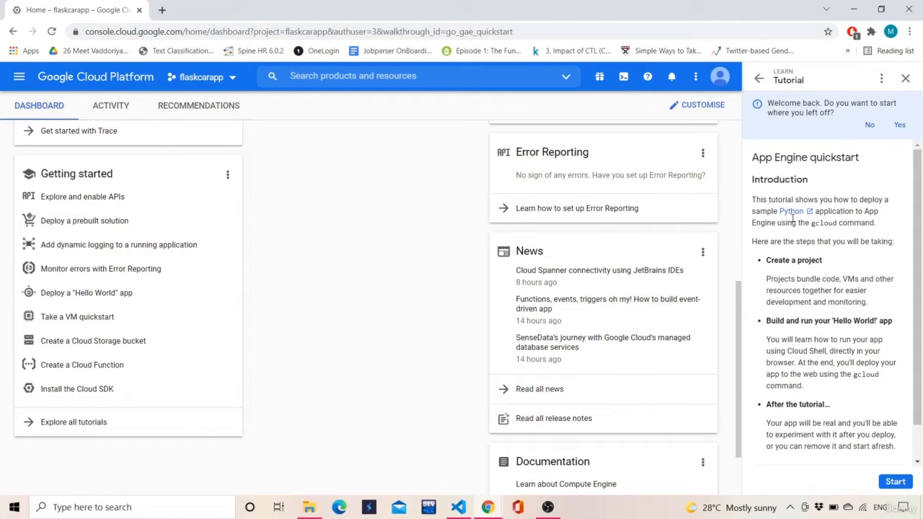
Step: Start the App Engine quickstart from the beginning, keep flaskcarapp as its project and advance to the Using Cloud Shell page
left_click(870, 125)
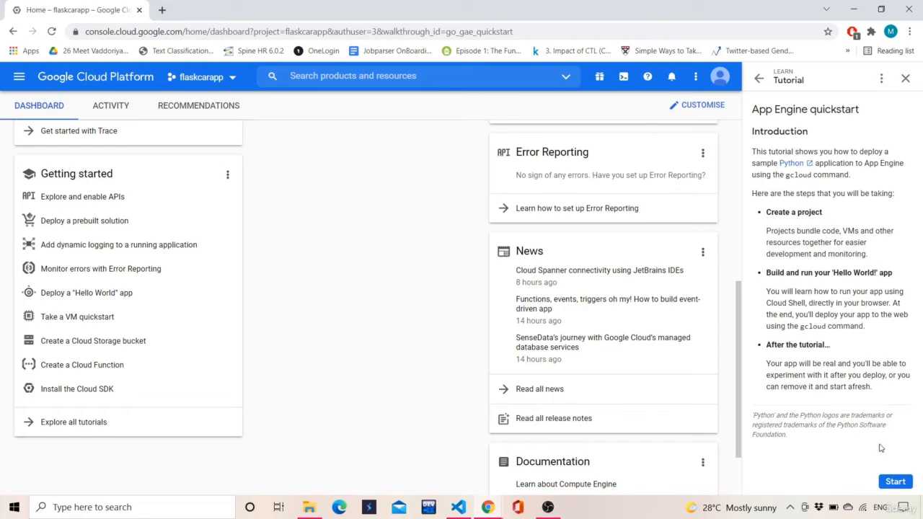
left_click(896, 482)
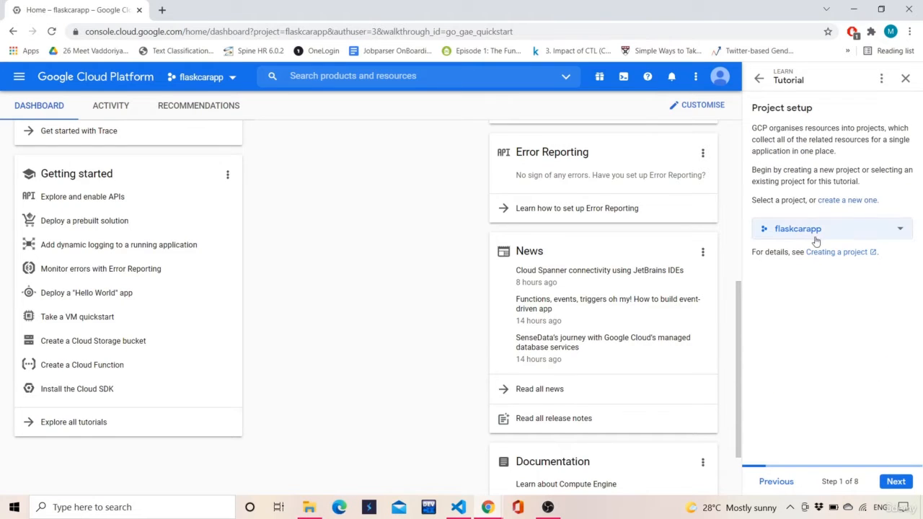
left_click(898, 230)
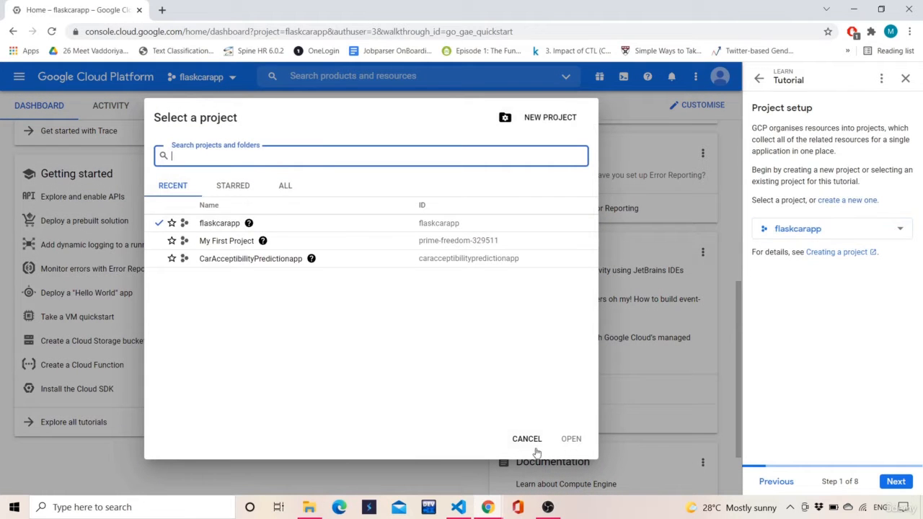
left_click(527, 439)
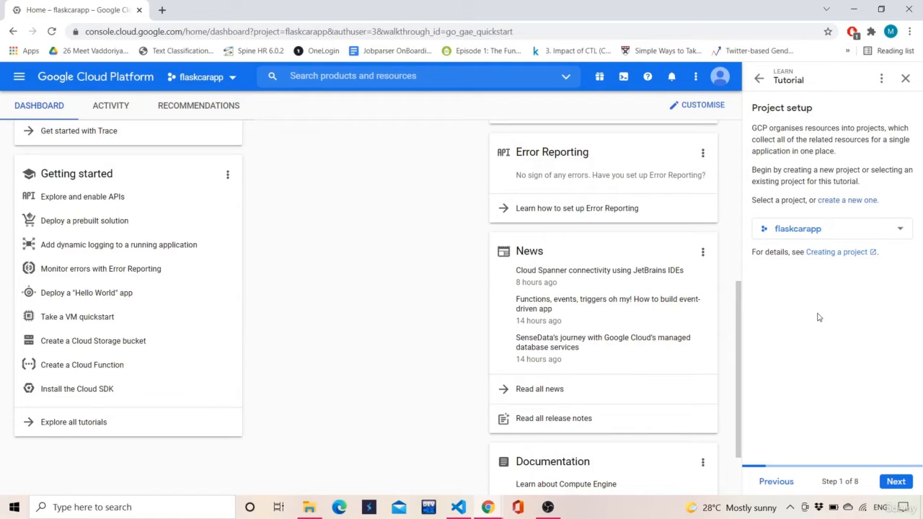
left_click(895, 481)
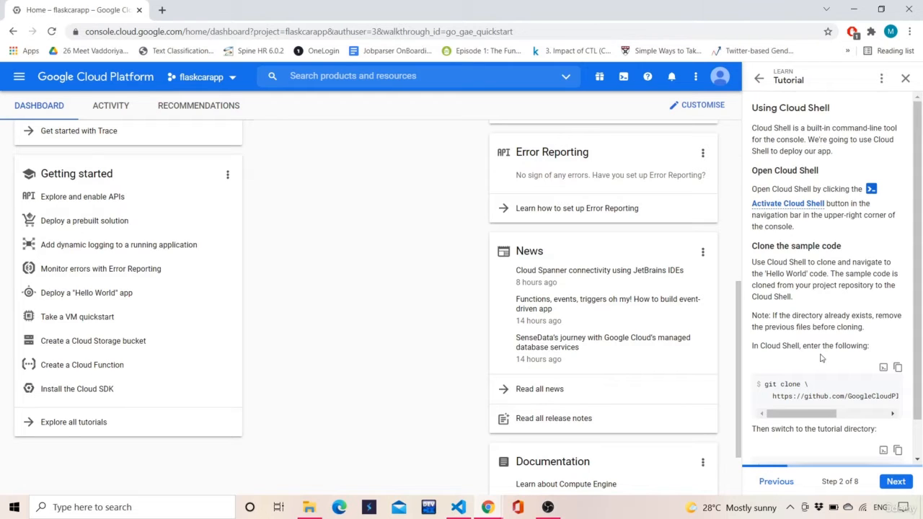
Step: Read through the tutorial's Cloud Shell instructions and activate Cloud Shell for the flaskcarapp project
scroll(821, 354, "down", 1)
scroll(819, 329, "up", 1)
scroll(812, 254, "down", 1)
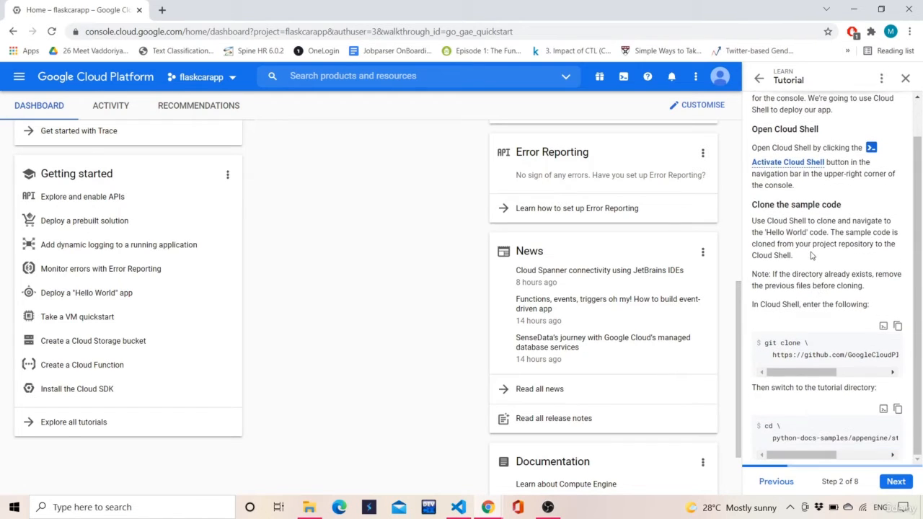
mouse_move(809, 375)
left_mouse_down()
mouse_move(859, 377)
mouse_move(809, 377)
left_mouse_up()
scroll(823, 334, "up", 1)
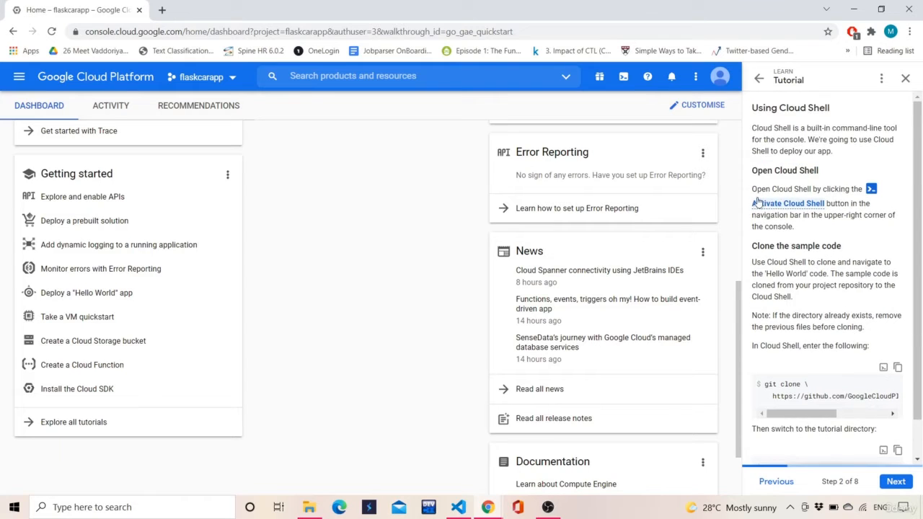
left_click_drag(752, 189, 842, 187)
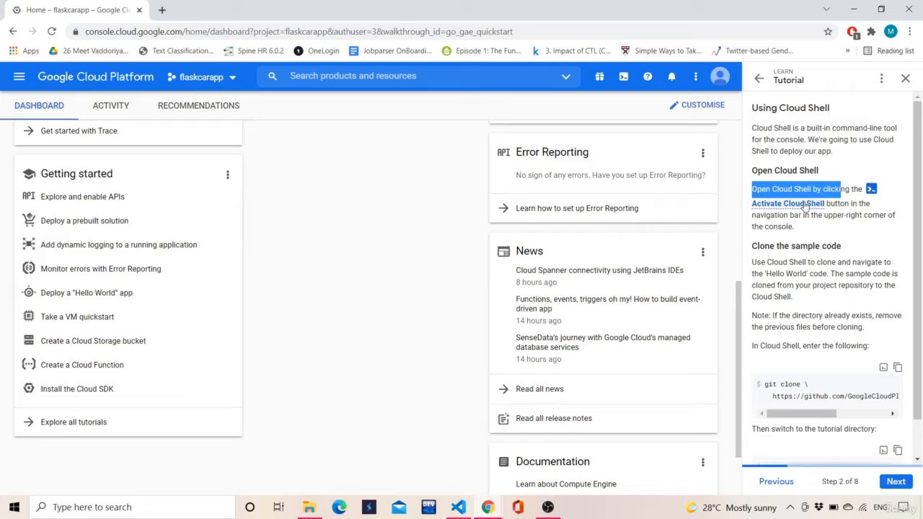
left_click(624, 78)
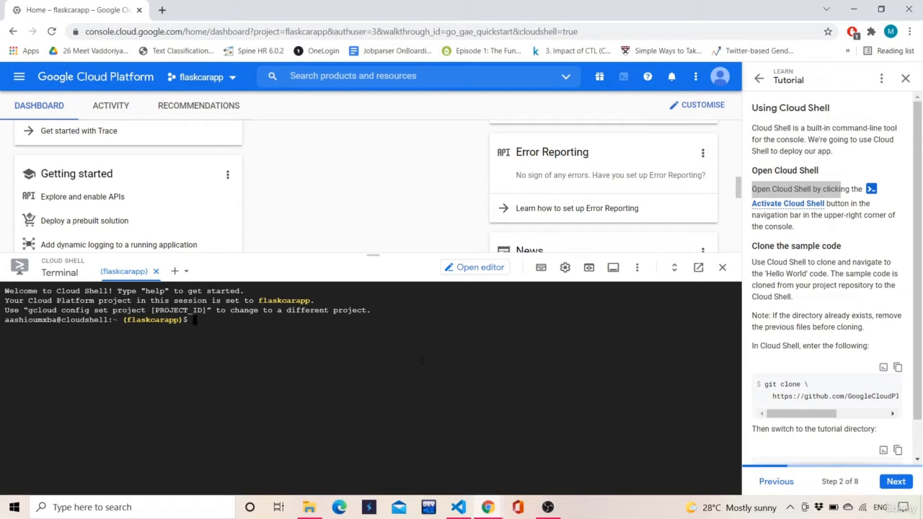
Step: Create a directory named newprojectfolder in the Cloud Shell home directory, listing the home contents before and after
type("dir")
key("Return")
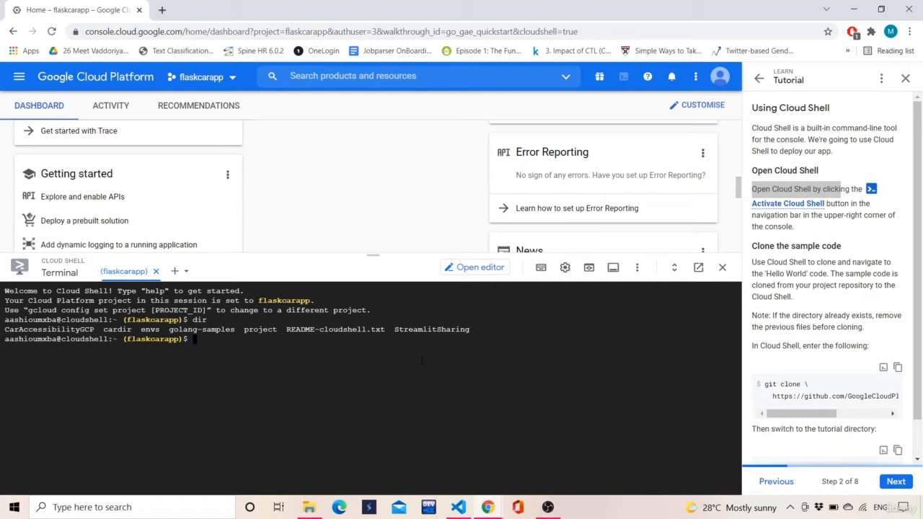
type("mkdir newprojectfil")
key("BackSpace")
key("BackSpace")
type("older")
key("Return")
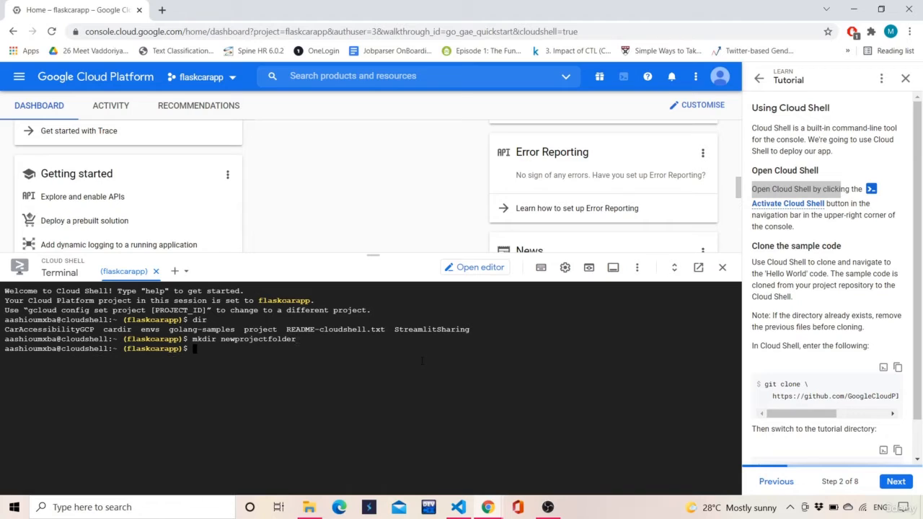
type("dir")
key("Return")
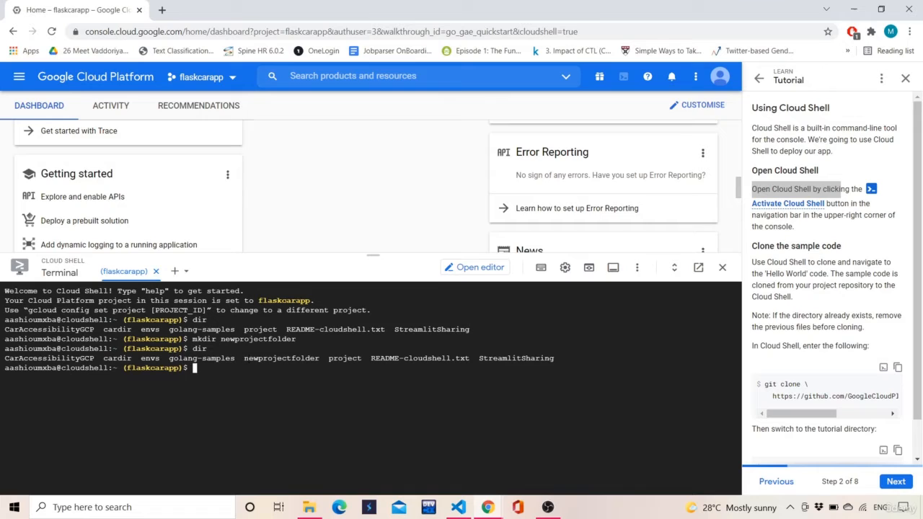
Step: Change into the newprojectfolder directory and list its contents
left_click_drag(244, 358, 320, 359)
key("ctrl+c")
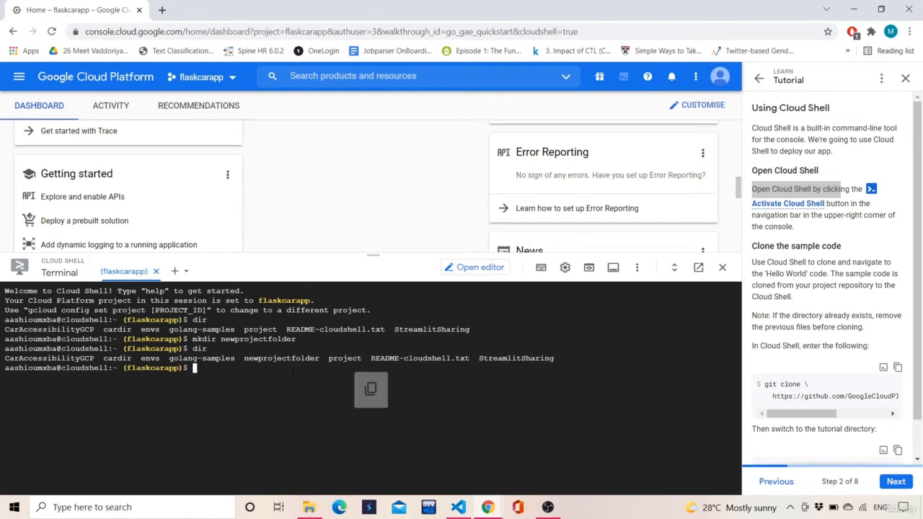
type("cd ")
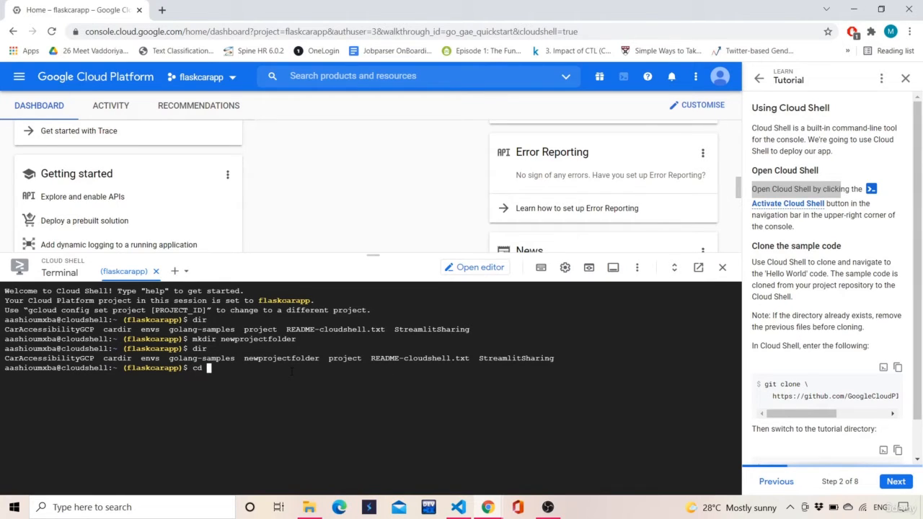
type("new")
key("Tab")
key("Return")
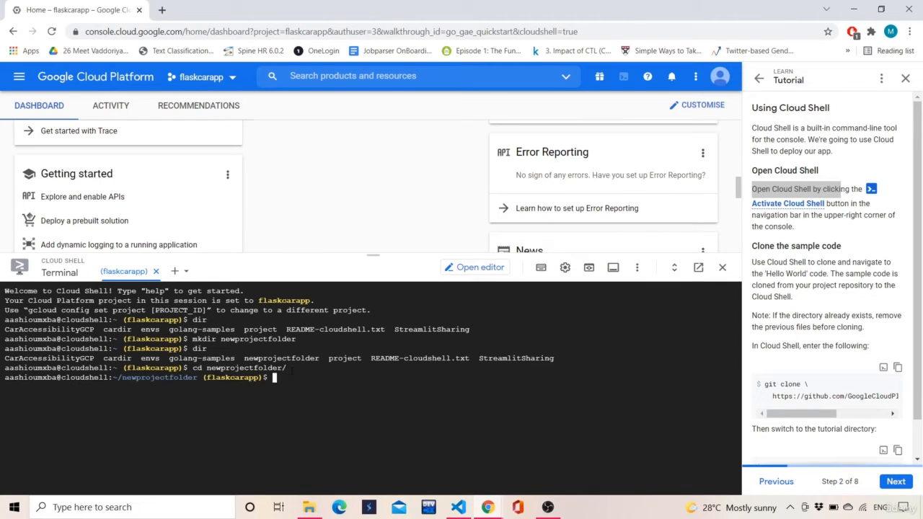
type("dir")
key("Return")
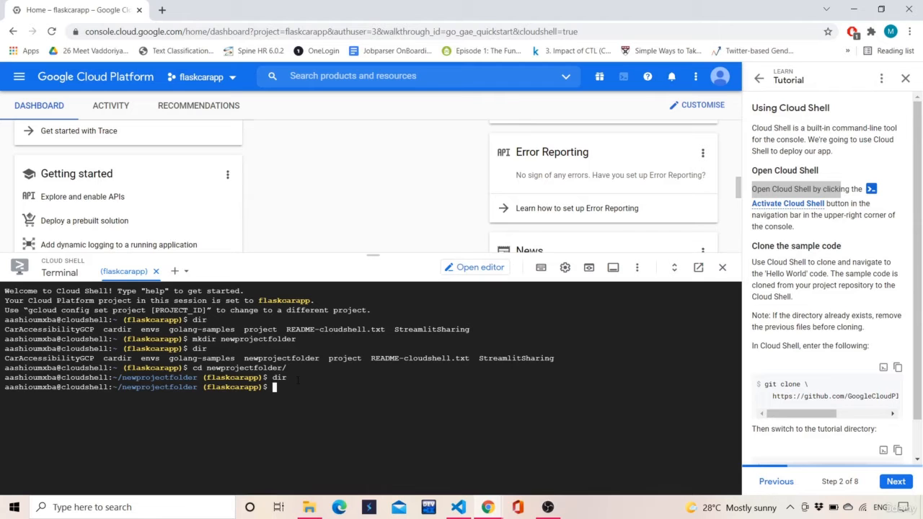
Step: Switch to File Explorer and examine the project files in the local CarAccessibilityGCP folder
mouse_move(314, 504)
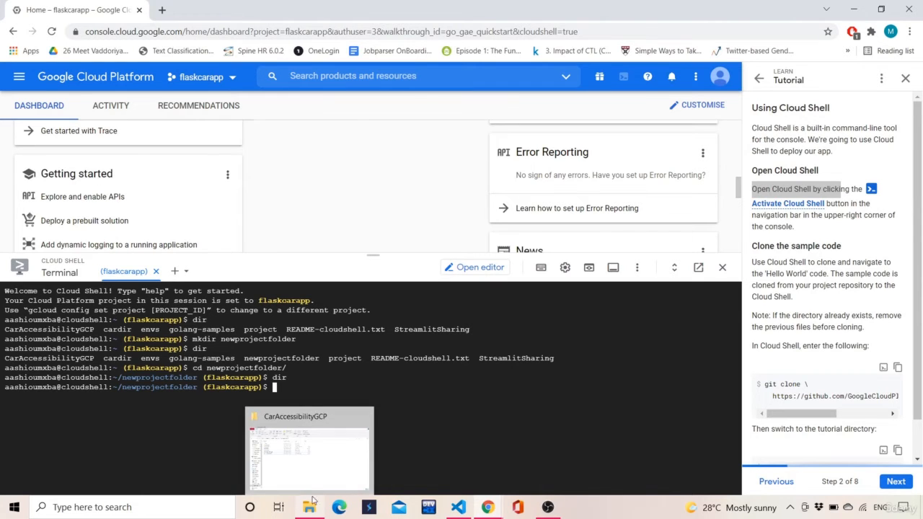
left_click(315, 469)
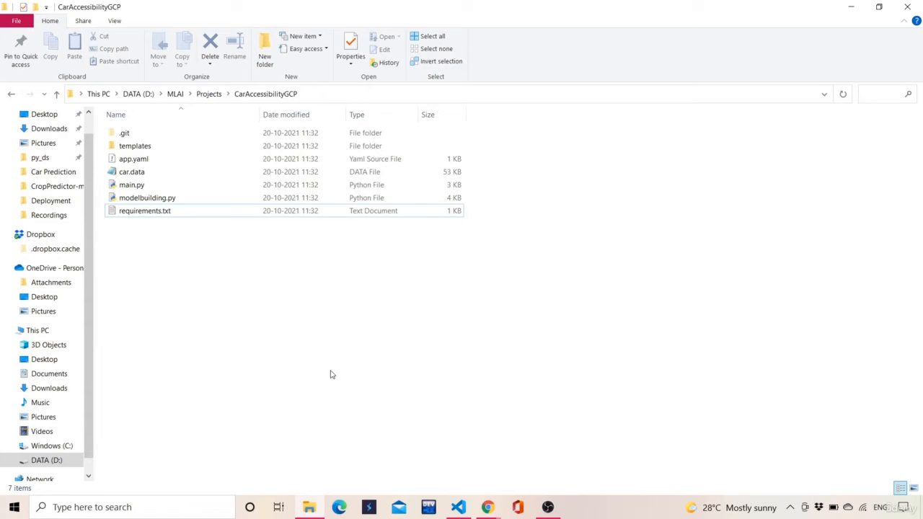
left_click(852, 7)
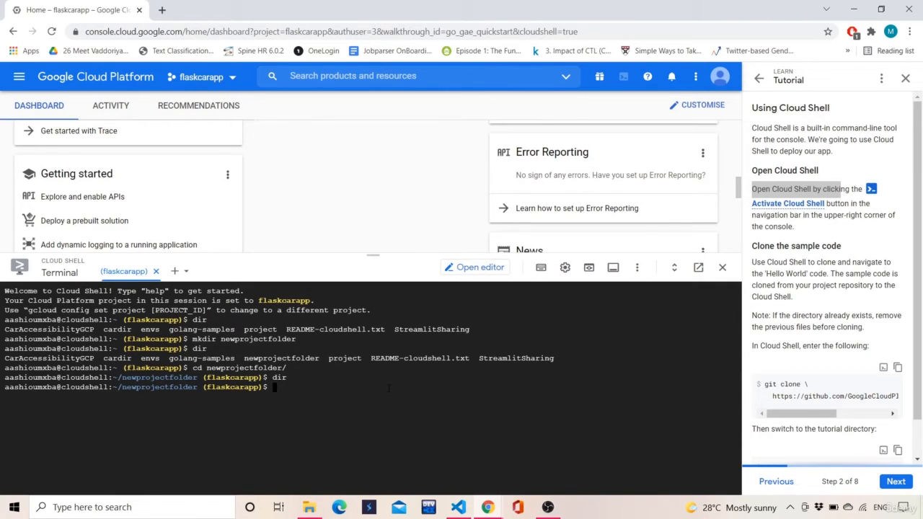
left_click(308, 507)
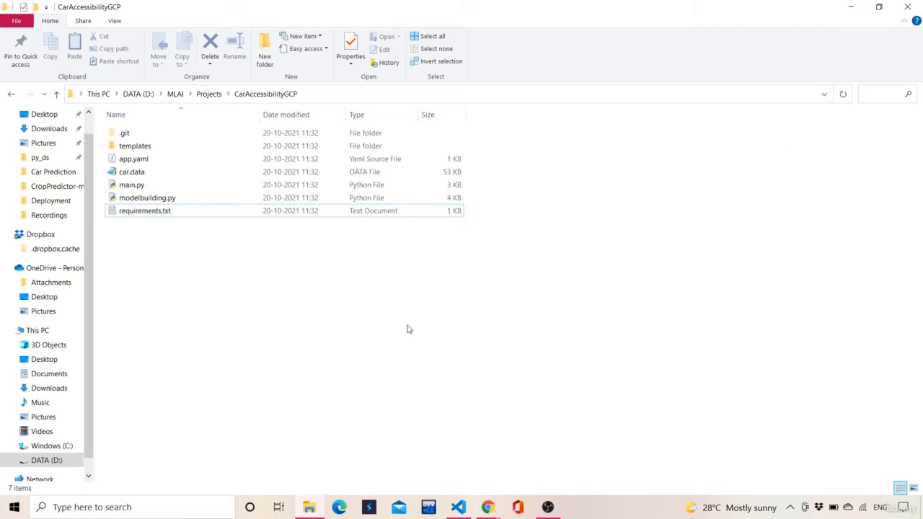
left_click(192, 146)
left_click(192, 159, "ctrl")
left_click(194, 185, "ctrl")
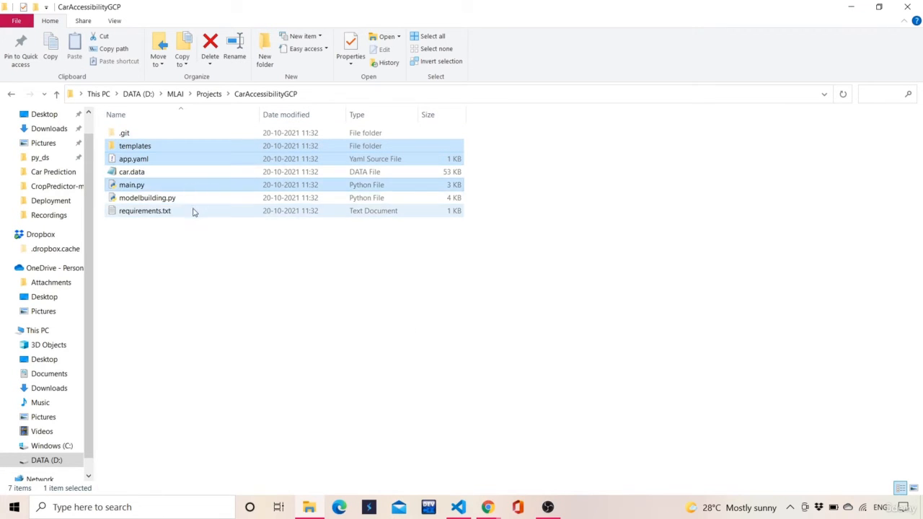
left_click(193, 212, "ctrl")
left_click(189, 172)
left_click(191, 197)
left_click(850, 8)
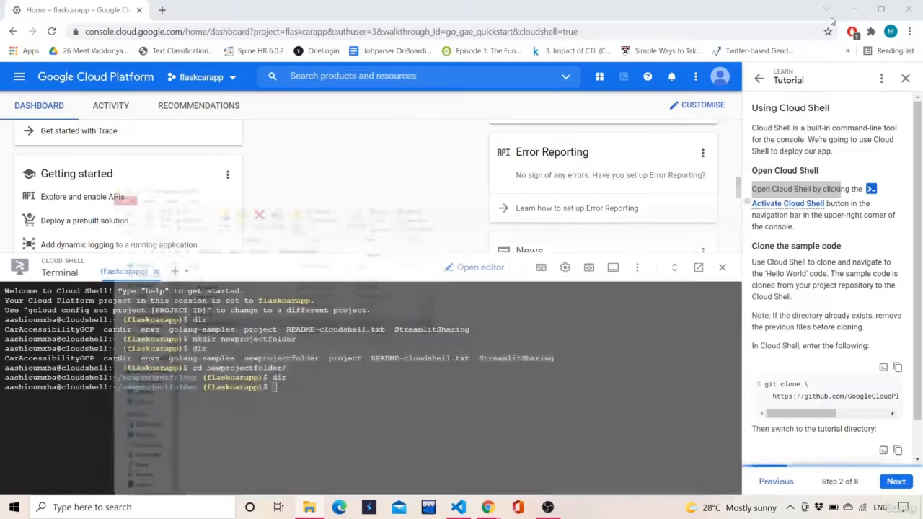
Step: Switch to the CarAccessibilityGCP repository on GitHub in Chrome and compare its files with the local project folder
mouse_move(489, 508)
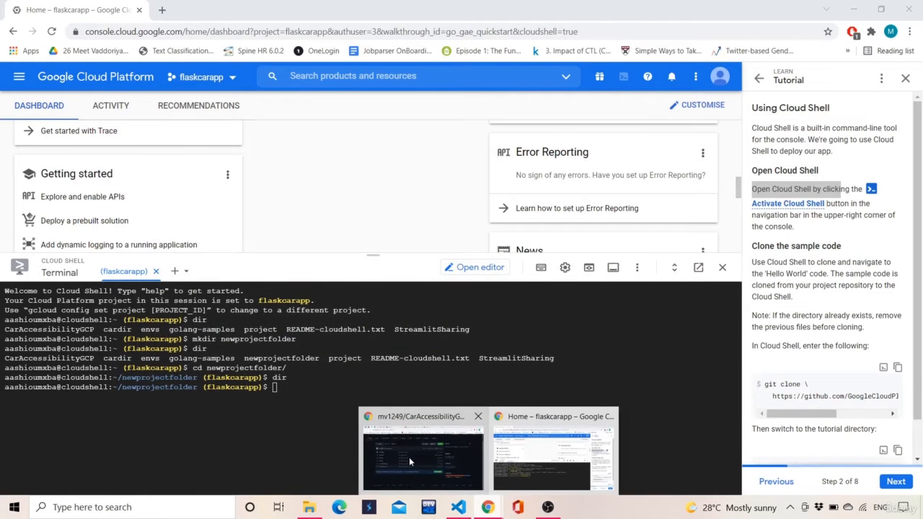
left_click(409, 458)
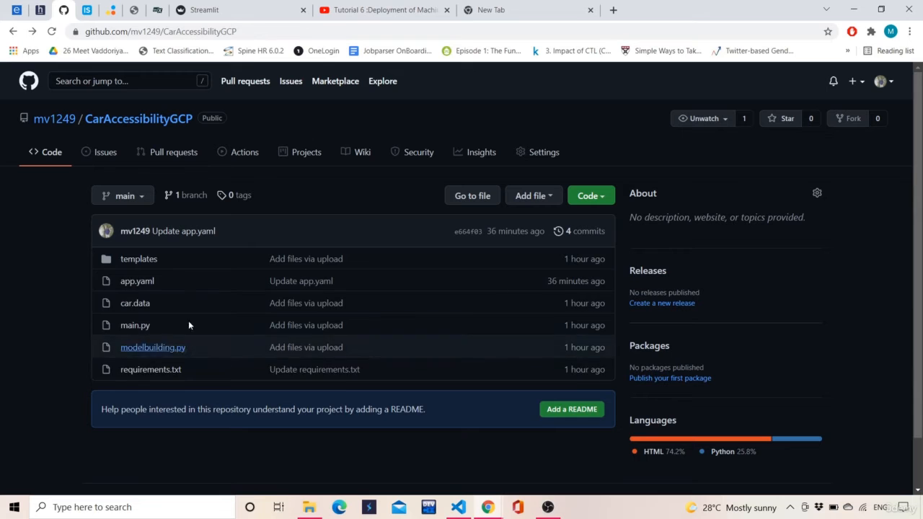
left_click(309, 507)
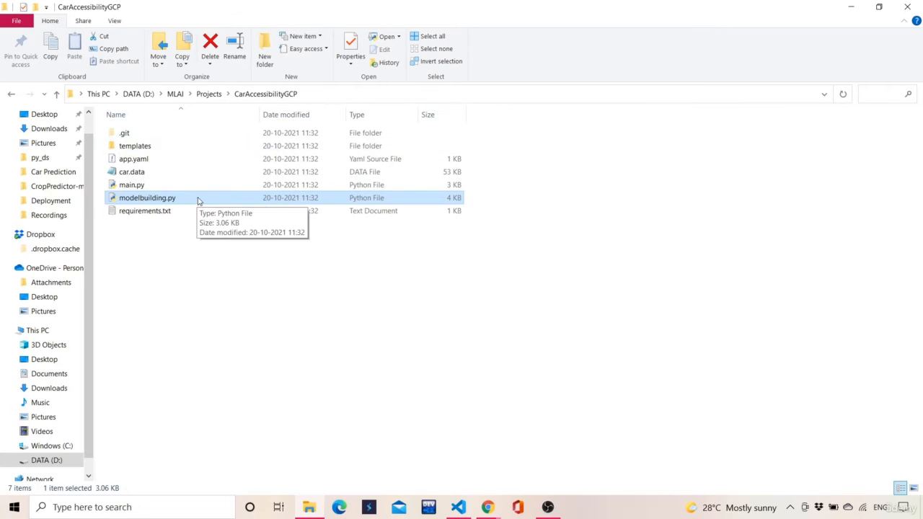
left_click(489, 508)
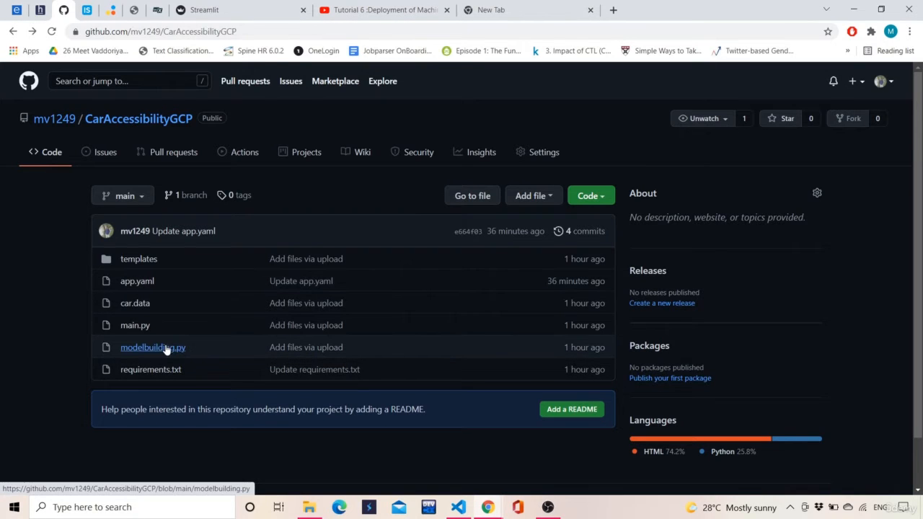
Step: Copy the CarAccessibilityGCP repository's GitHub address and clone it into newprojectfolder with git clone in Cloud Shell
left_click(283, 32)
key("ctrl+c")
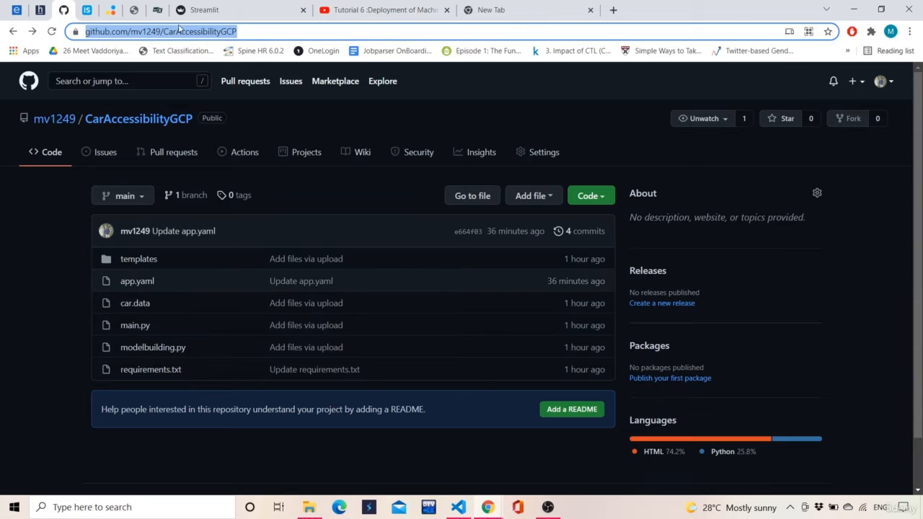
mouse_move(485, 509)
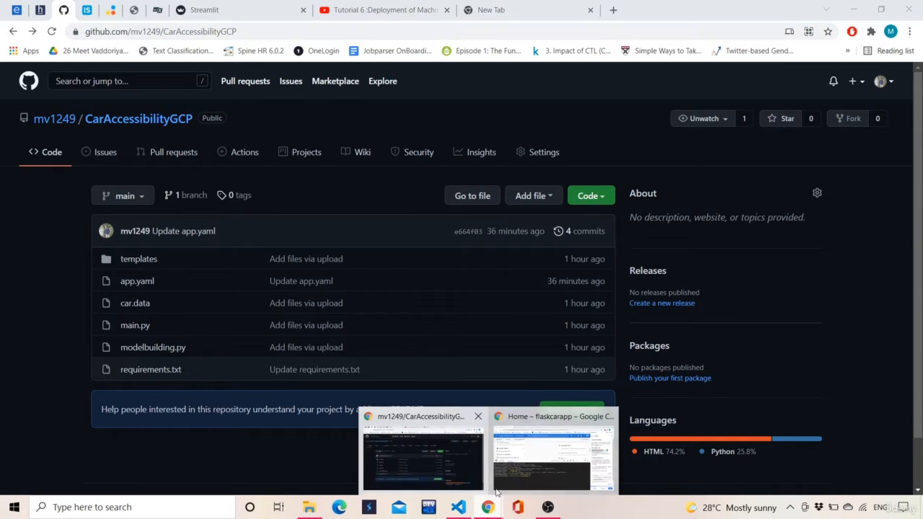
left_click(557, 444)
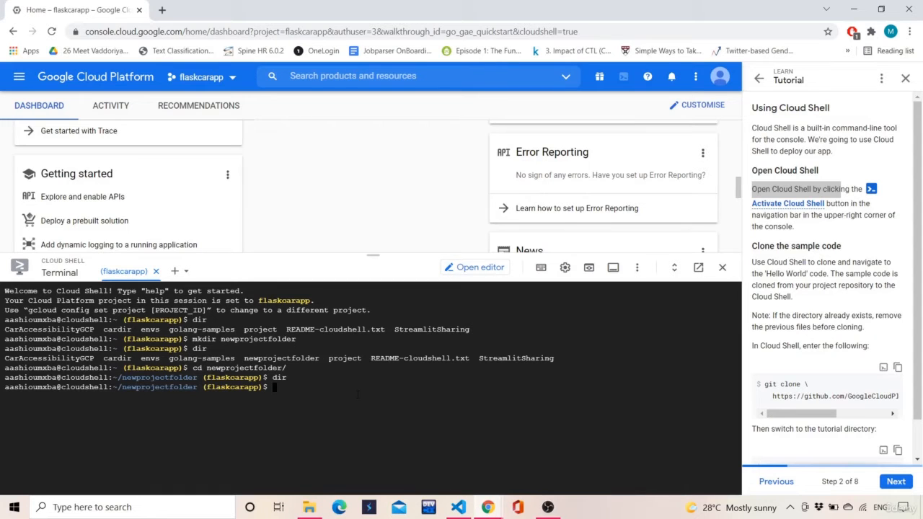
type("git clone")
key("ctrl+v")
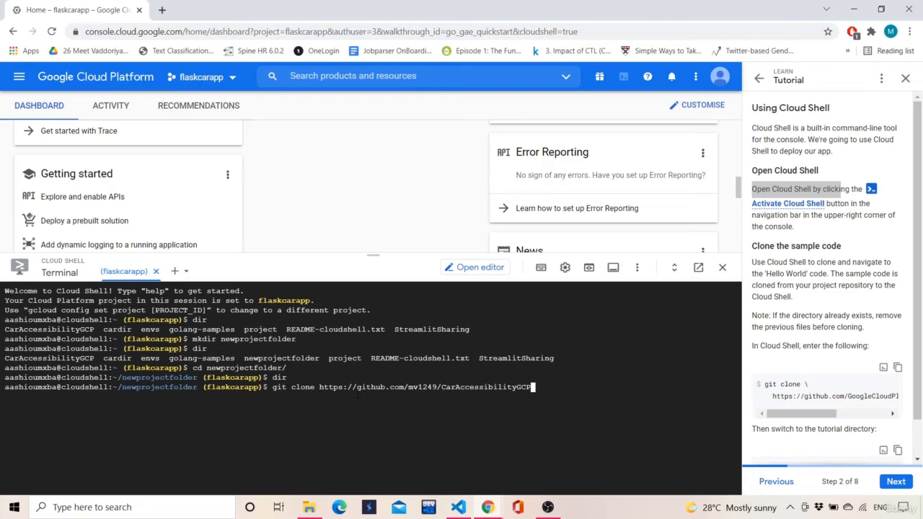
key("Return")
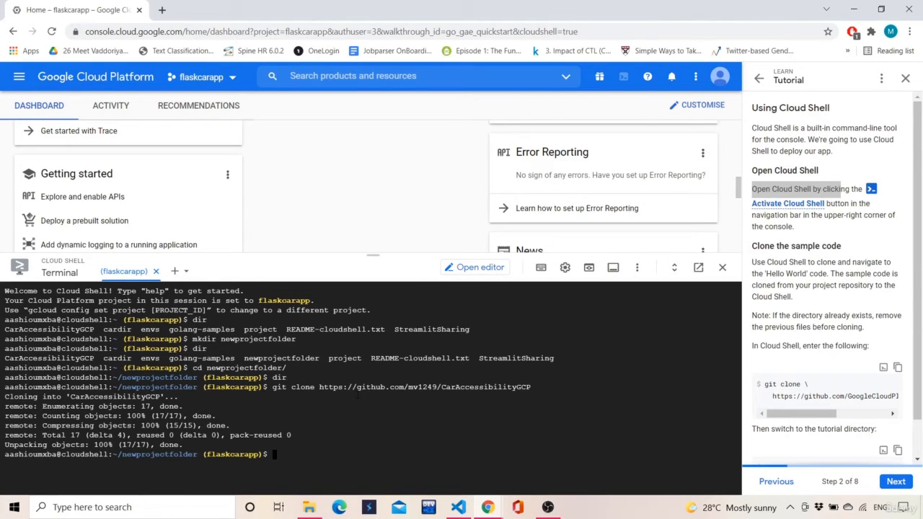
Step: List the contents of newprojectfolder and change into the cloned CarAccessibilityGCP directory
type("dir")
key("Return")
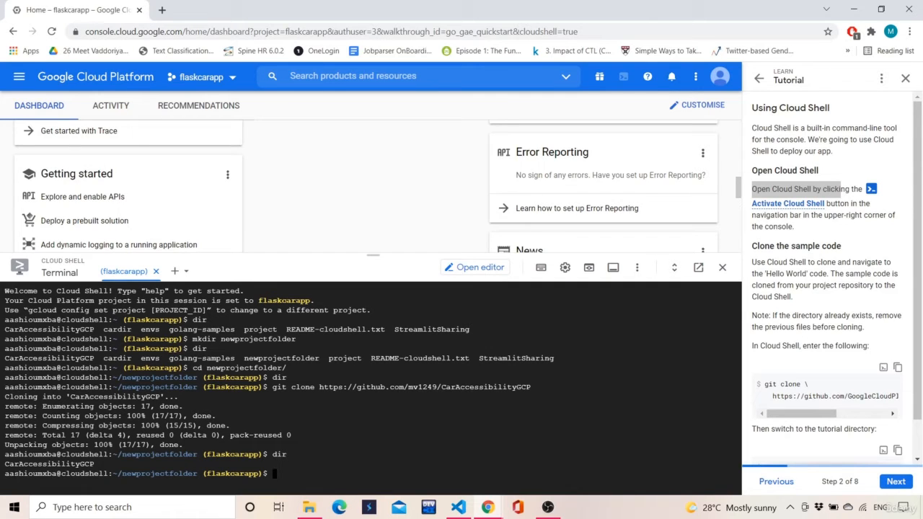
left_click_drag(5, 464, 104, 464)
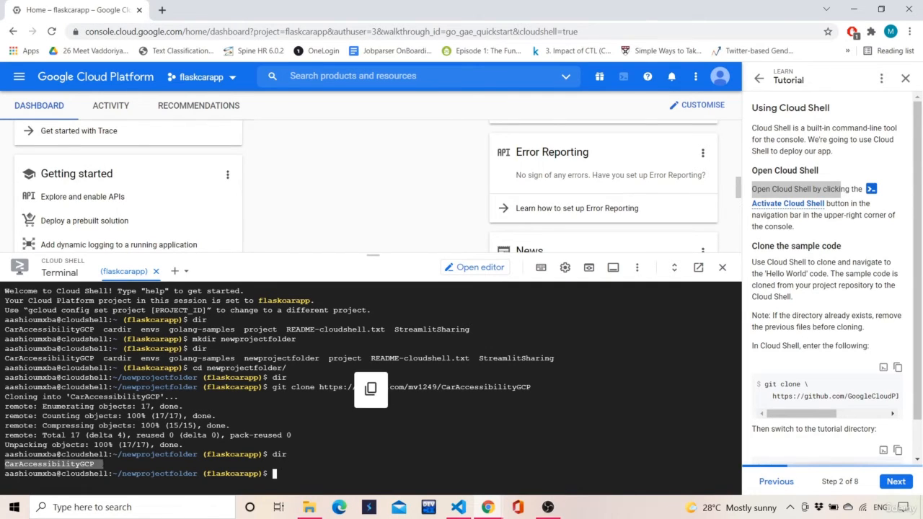
left_click(309, 479)
type("cd ")
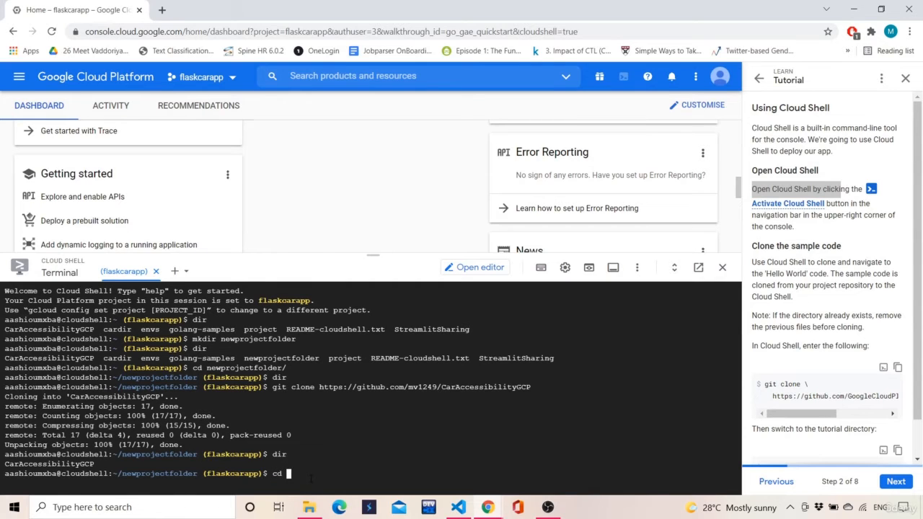
type("C")
key("Tab")
key("BackSpace")
key("BackSpace")
key("BackSpace")
key("BackSpace")
key("BackSpace")
key("BackSpace")
key("BackSpace")
key("BackSpace")
key("BackSpace")
key("BackSpace")
key("BackSpace")
key("BackSpace")
key("BackSpace")
key("BackSpace")
key("BackSpace")
key("BackSpace")
key("BackSpace")
key("BackSpace")
key("BackSpace")
key("BackSpace")
type("Ca")
key("Tab")
key("Return")
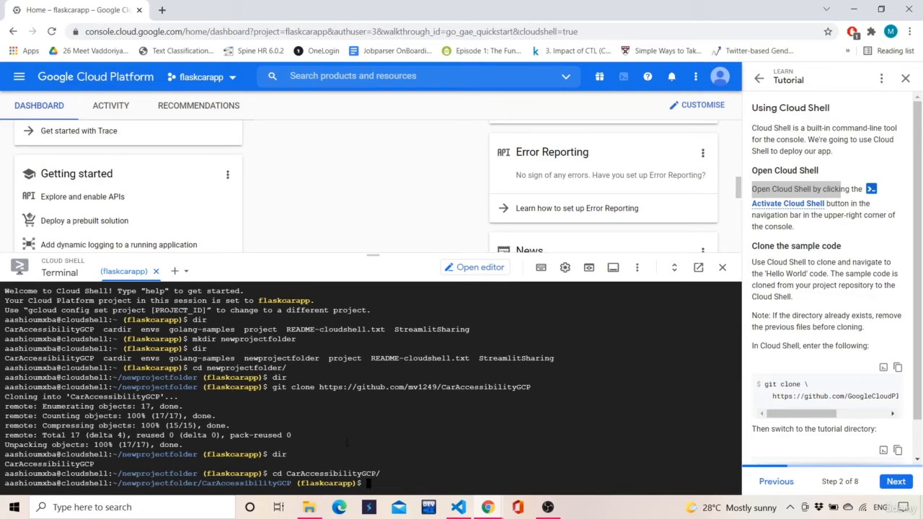
Step: List the contents of the cloned CarAccessibilityGCP directory with dir
type("dir")
key("Return")
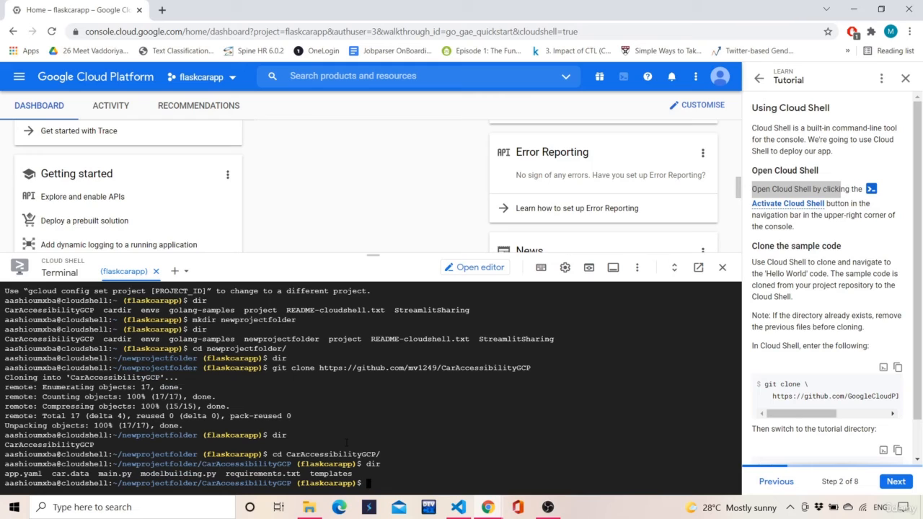
left_click(4, 477)
Step: Switch to File Explorer and open app.yaml from the local CarAccessibilityGCP folder in Notepad++
left_click(309, 508)
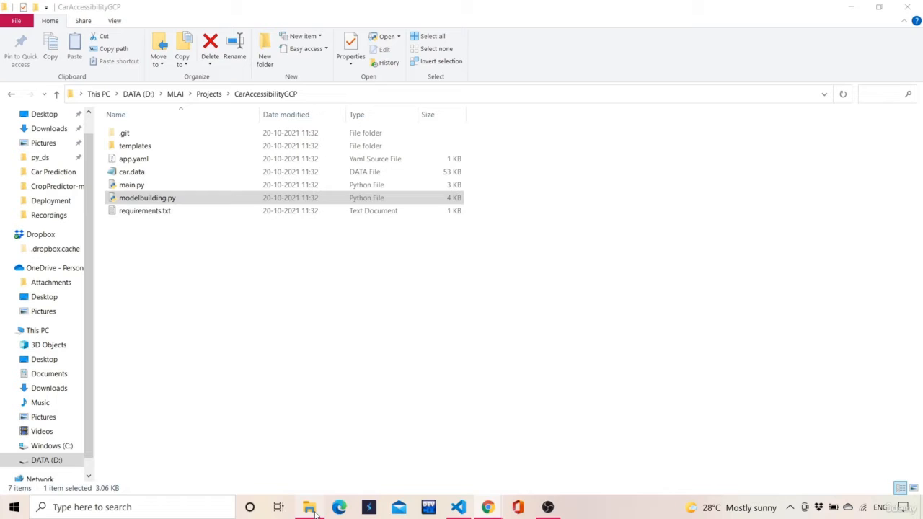
right_click(214, 158)
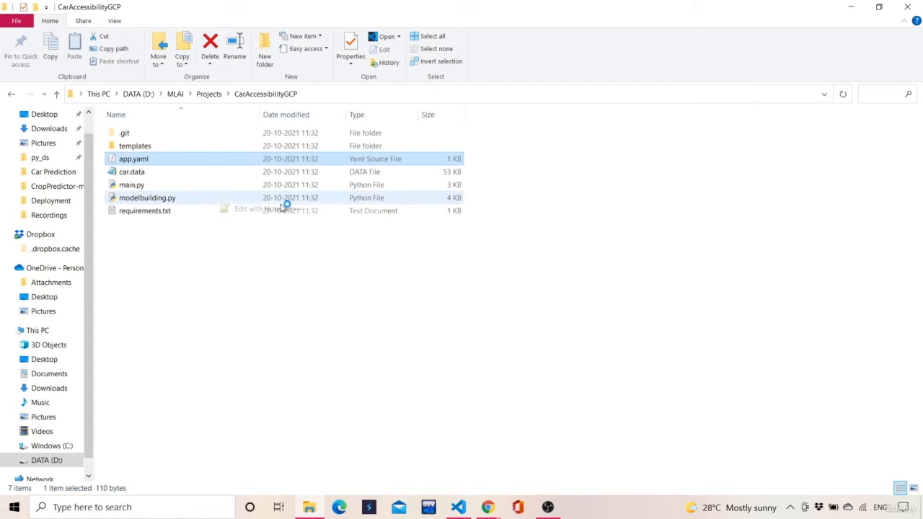
left_click(281, 209)
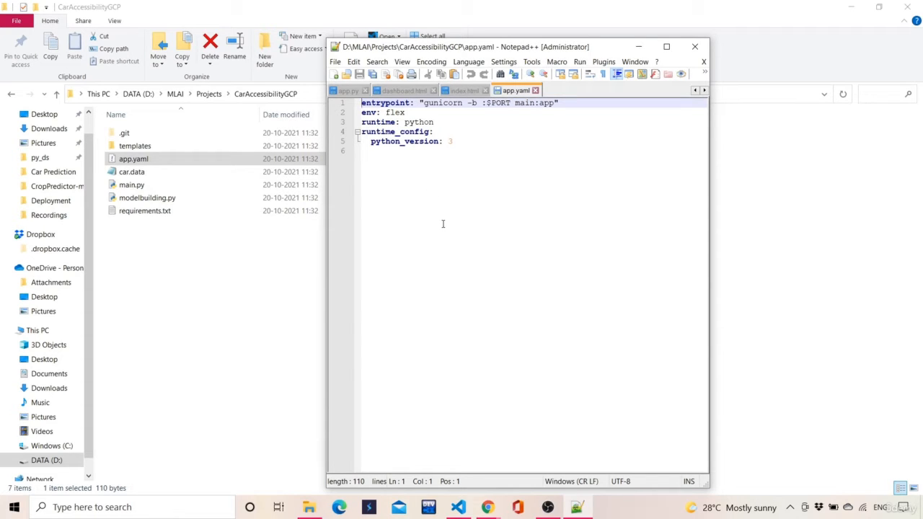
Step: Examine the entrypoint line of app.yaml, including its gunicorn command and the main:app reference
left_click(442, 224)
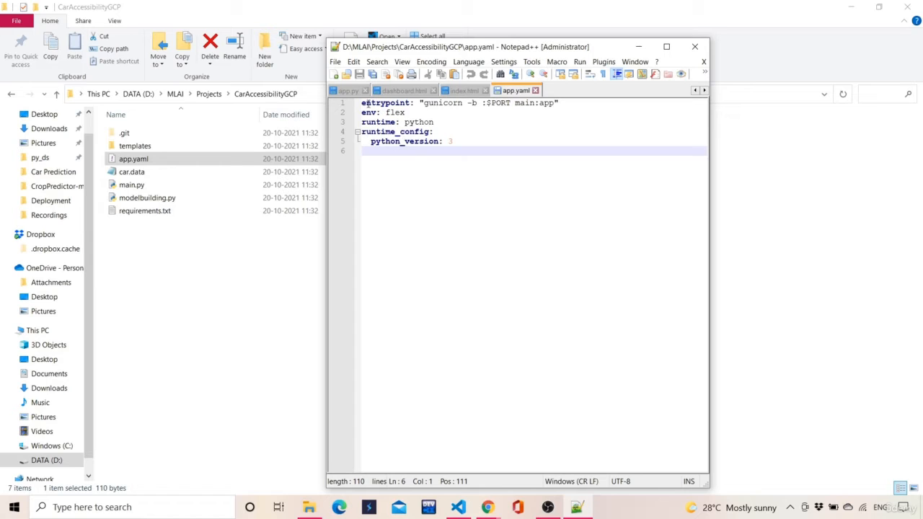
left_click_drag(361, 103, 401, 103)
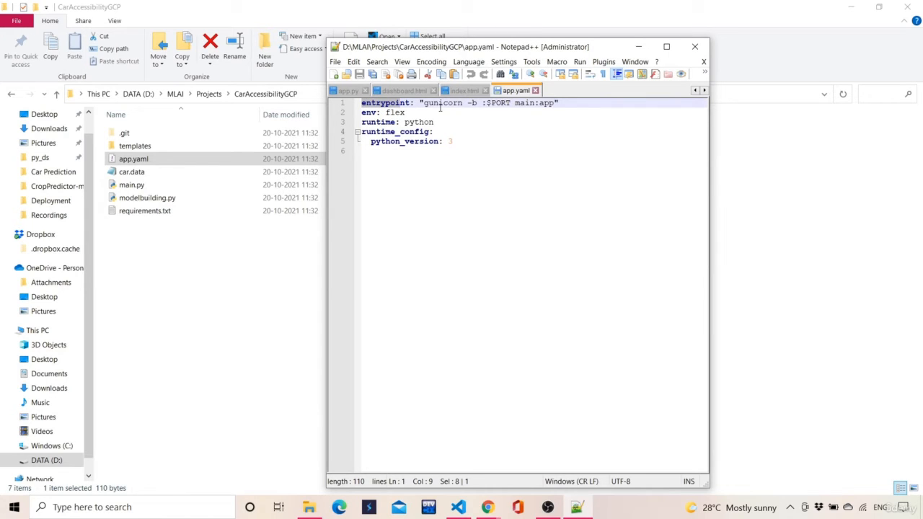
left_click(425, 105)
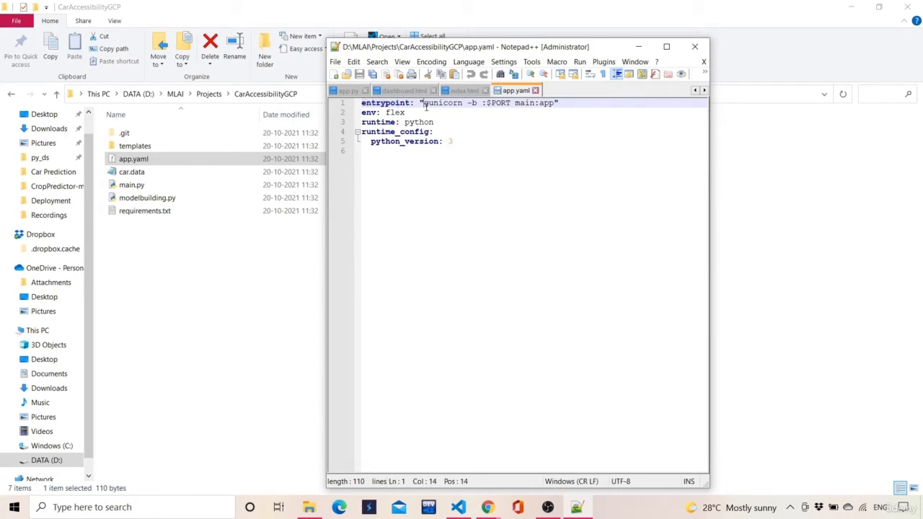
left_click_drag(426, 105, 555, 108)
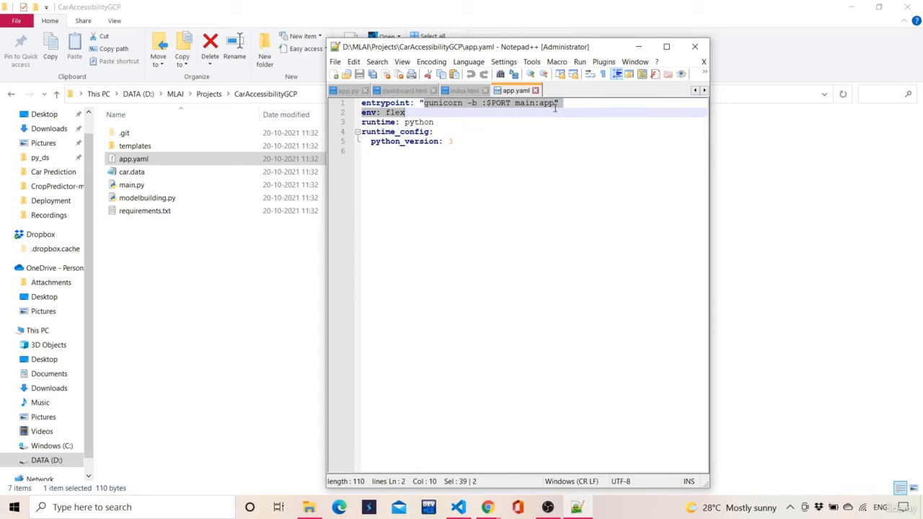
left_click(544, 129)
left_click_drag(491, 105, 561, 105)
left_click(544, 133)
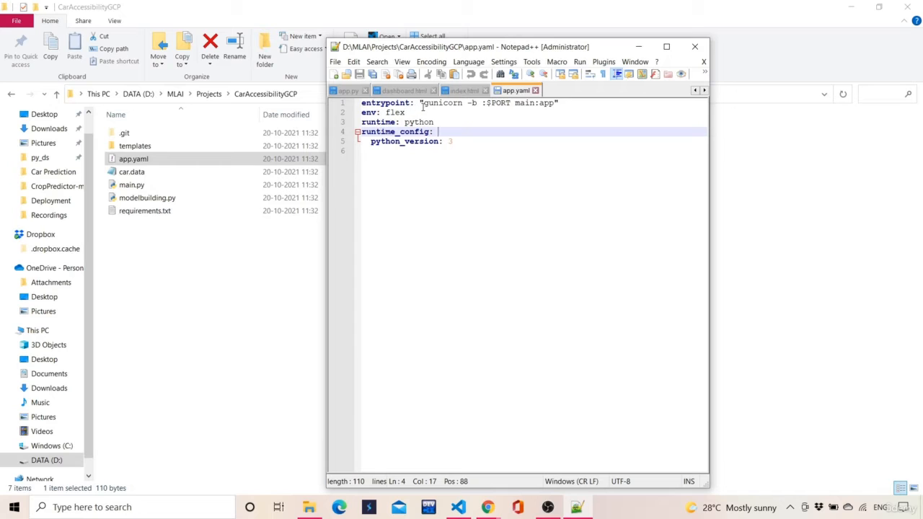
left_click_drag(425, 105, 535, 106)
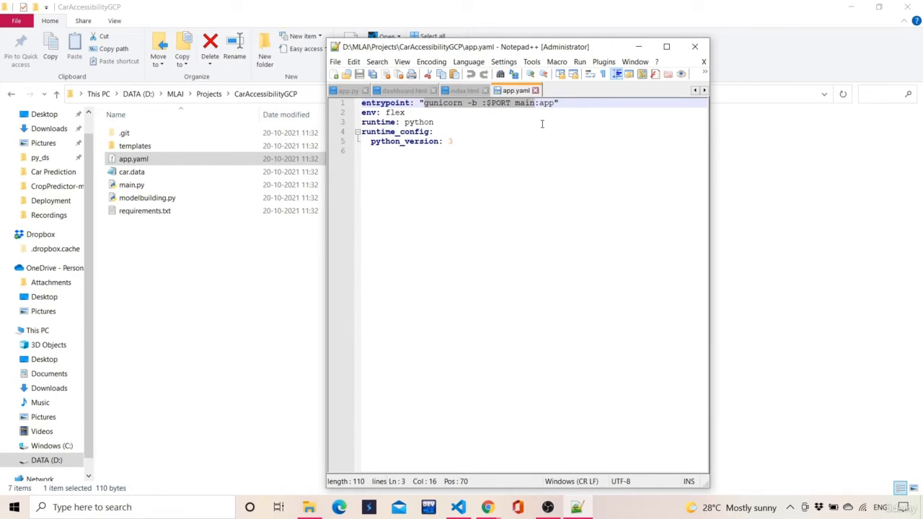
Step: Review the env, runtime and python_version settings in app.yaml, and minimize Notepad++ and File Explorer to return to Chrome
left_click(540, 122)
left_click_drag(387, 113, 408, 123)
left_click(411, 181)
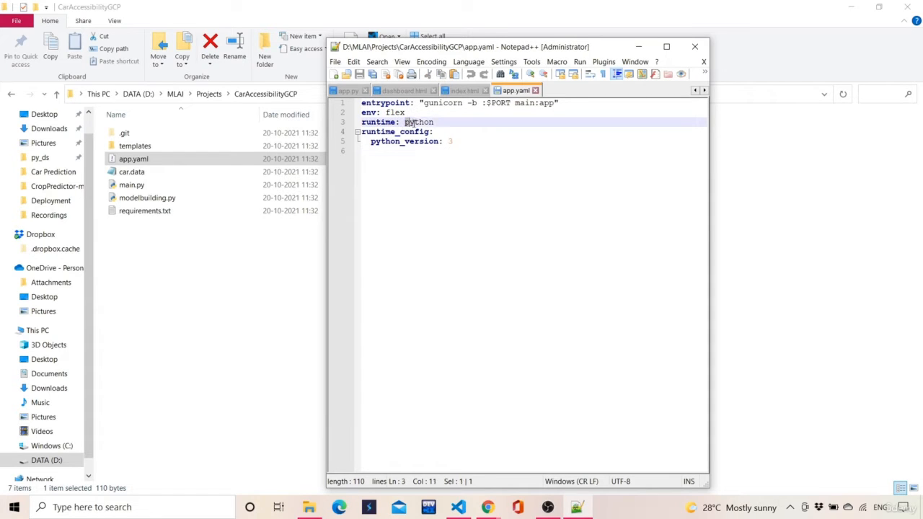
left_click(454, 181)
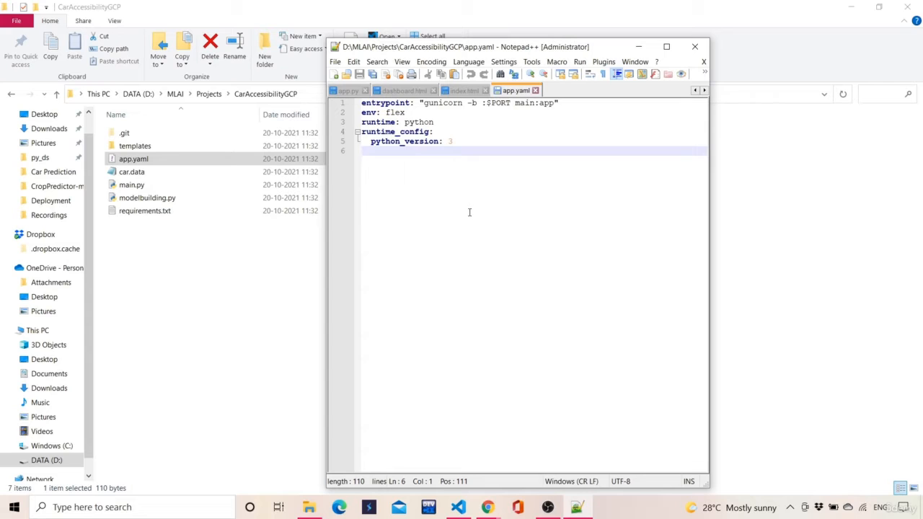
left_click_drag(363, 105, 467, 140)
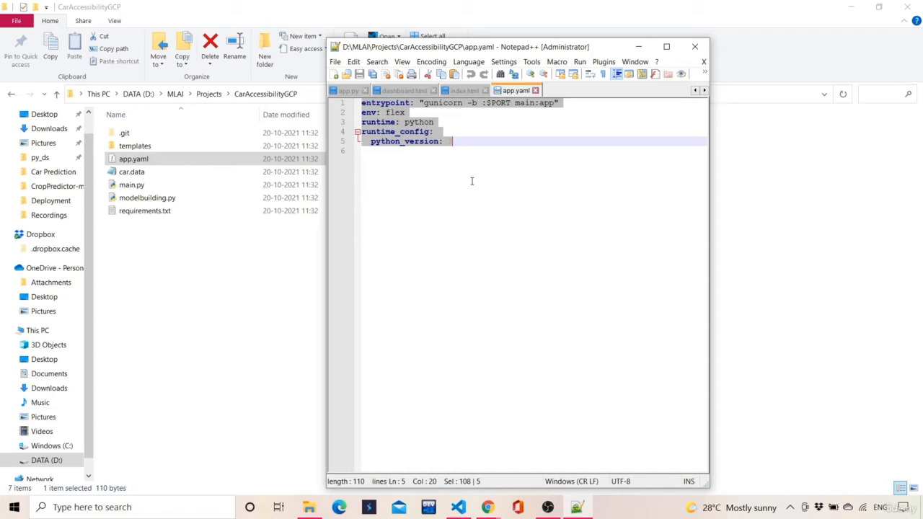
left_click(519, 183)
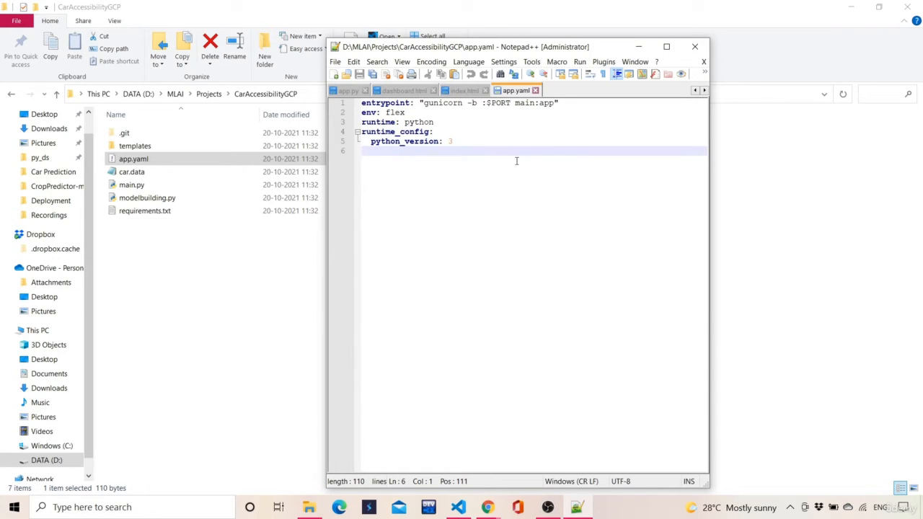
left_click(638, 46)
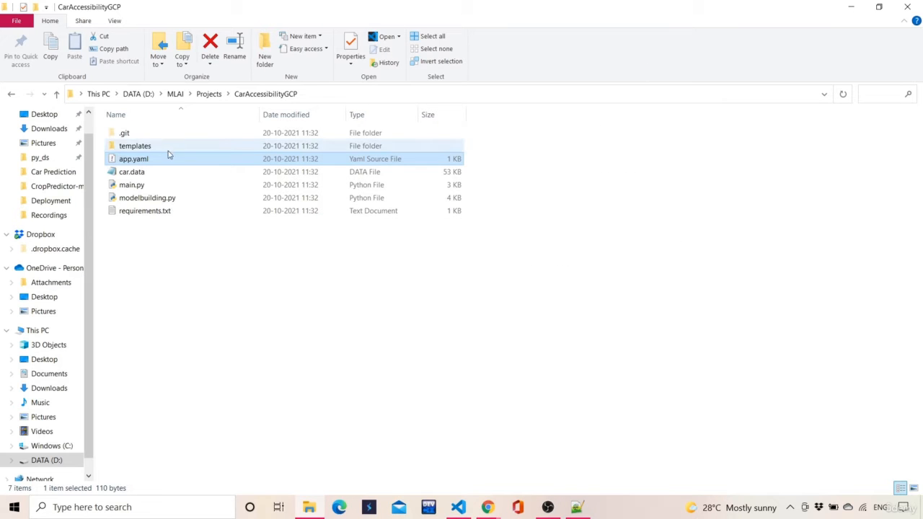
left_click(858, 10)
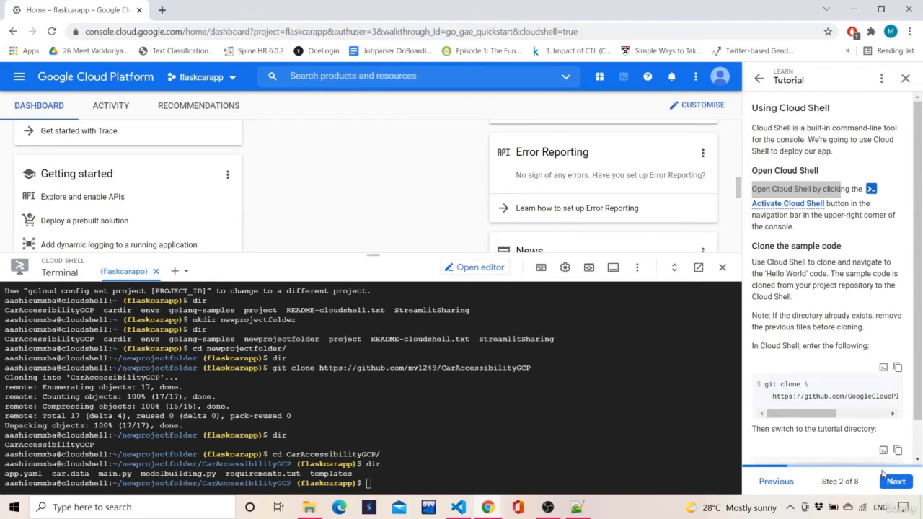
Step: Compare the tutorial's git clone and cd commands with the directory change and file listing in the terminal
scroll(828, 347, "down", 1)
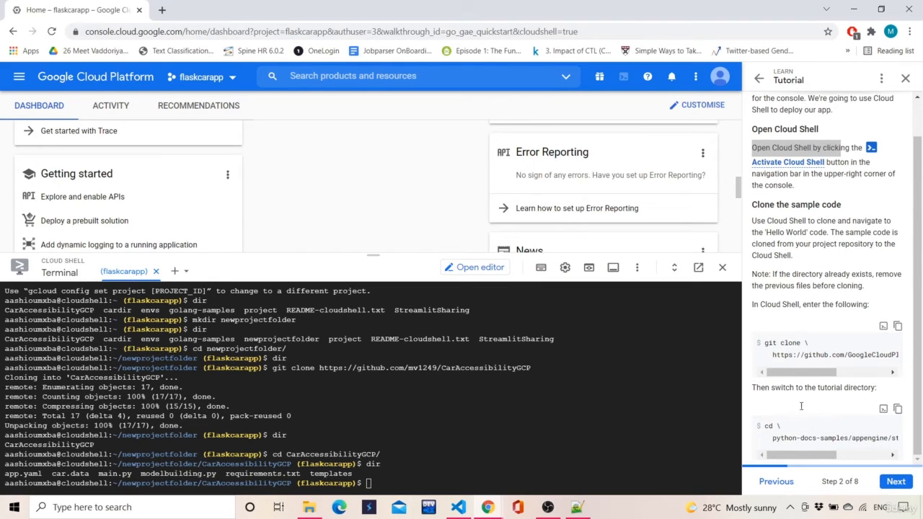
left_click_drag(808, 374, 838, 373)
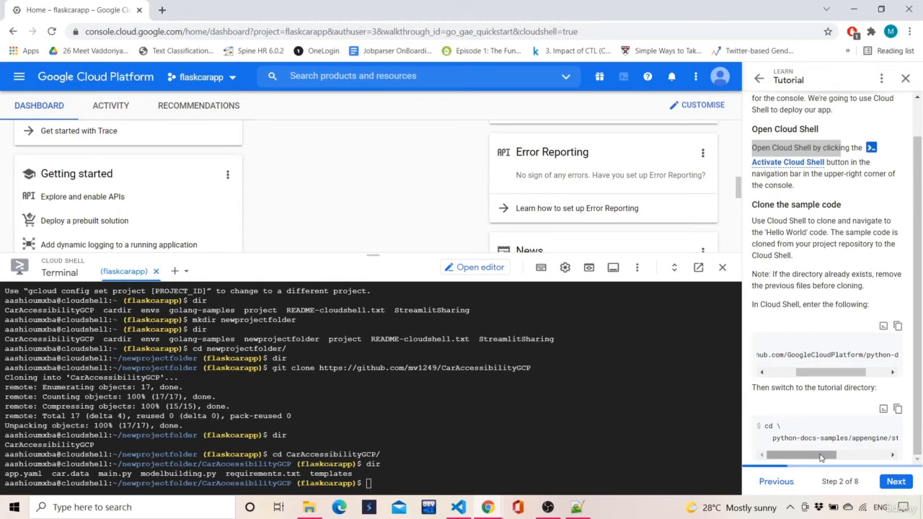
left_click_drag(821, 458, 853, 459)
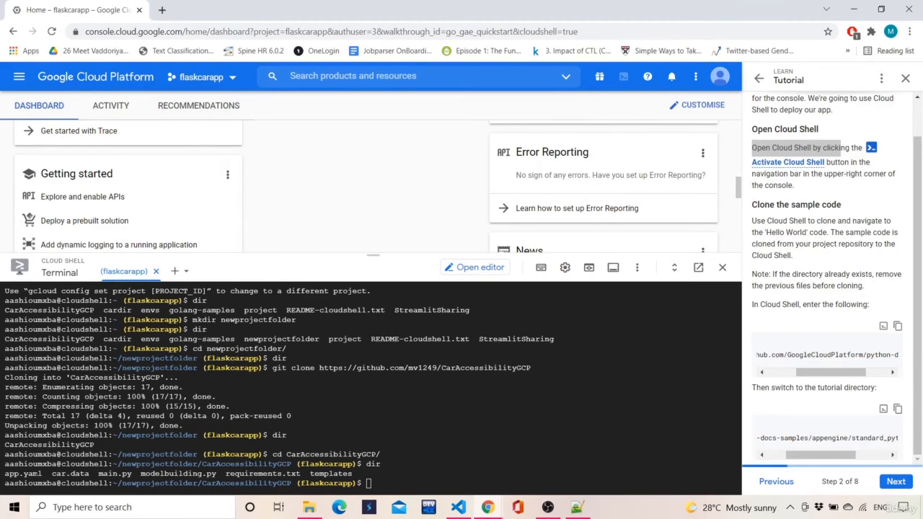
left_click_drag(273, 454, 394, 446)
left_click_drag(10, 474, 329, 474)
left_click(330, 474)
Step: Advance the tutorial to Configuring your deployment and print the application code with cat main.py in Cloud Shell
left_click(896, 482)
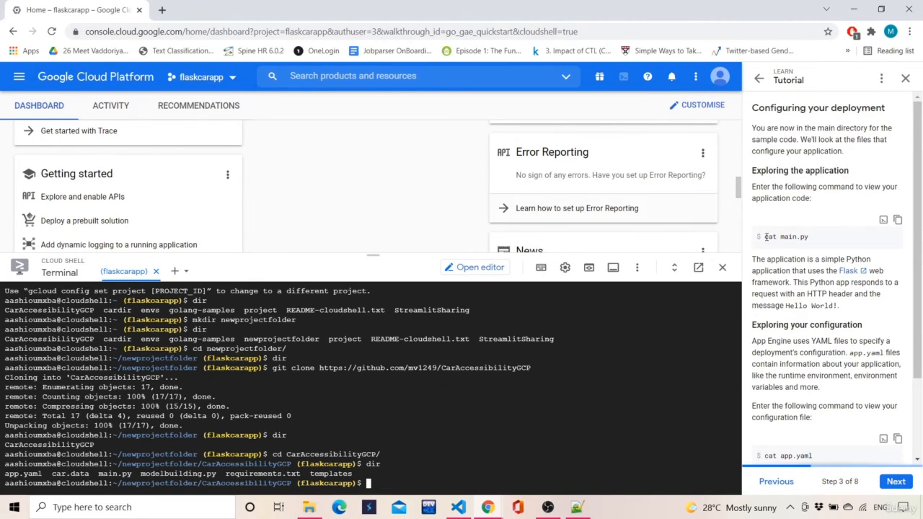
left_click_drag(769, 238, 831, 243)
left_click(402, 492)
type("cat main.py")
key("Return")
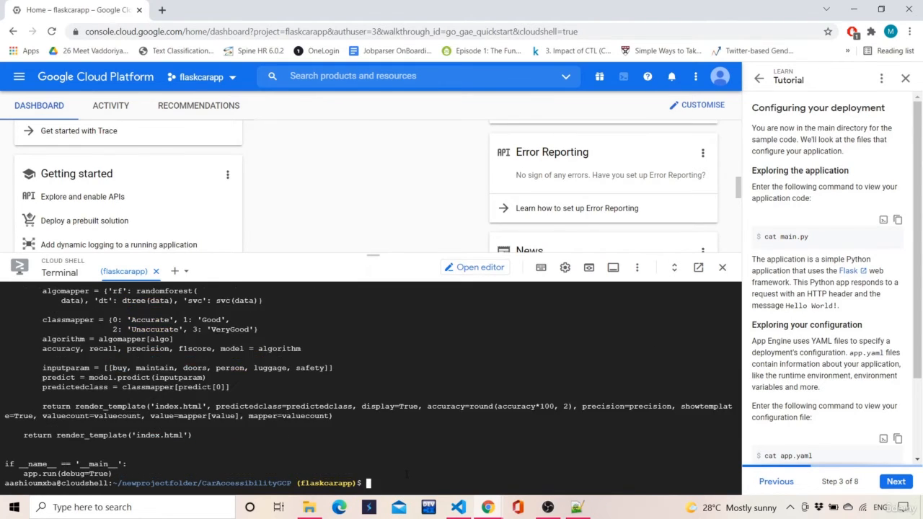
Step: Read through the printed main.py code from its imports down to the app.run call
scroll(110, 378, "up", 10)
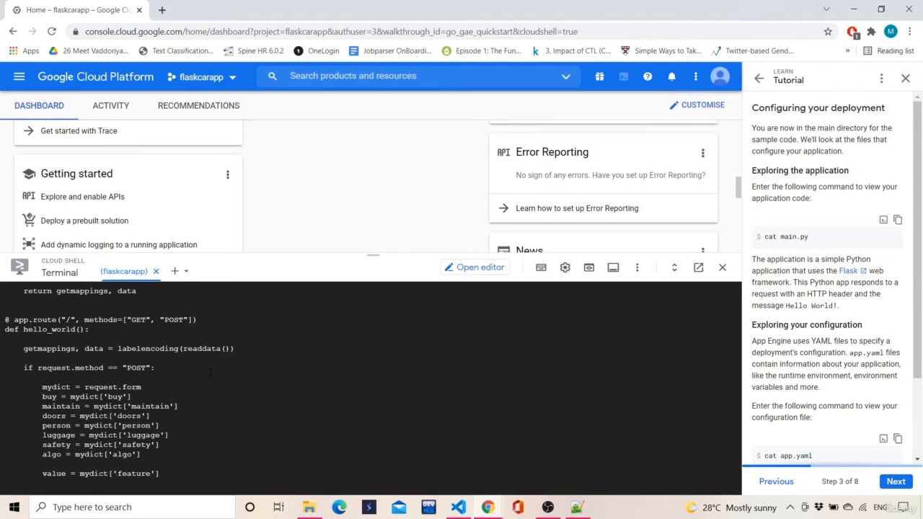
scroll(109, 378, "up", 10)
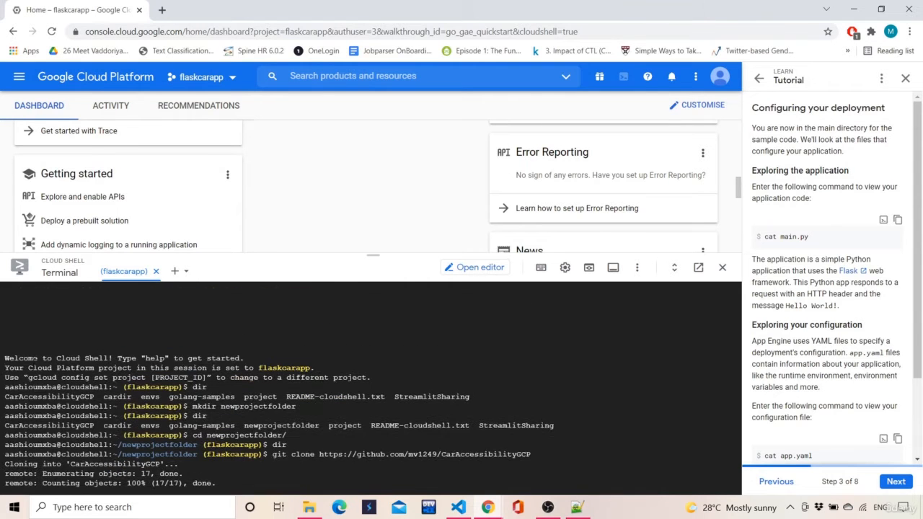
scroll(27, 383, "down", 10)
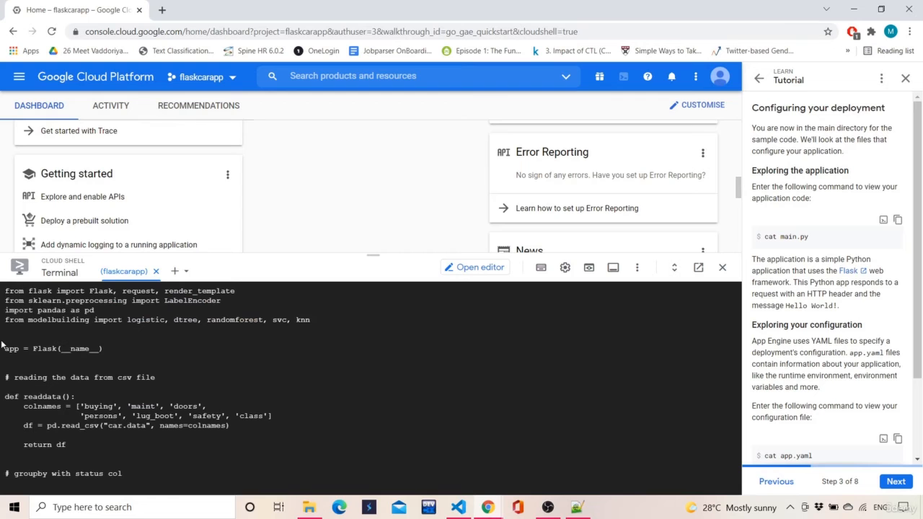
scroll(2, 345, "up", 3)
scroll(363, 443, "down", 15)
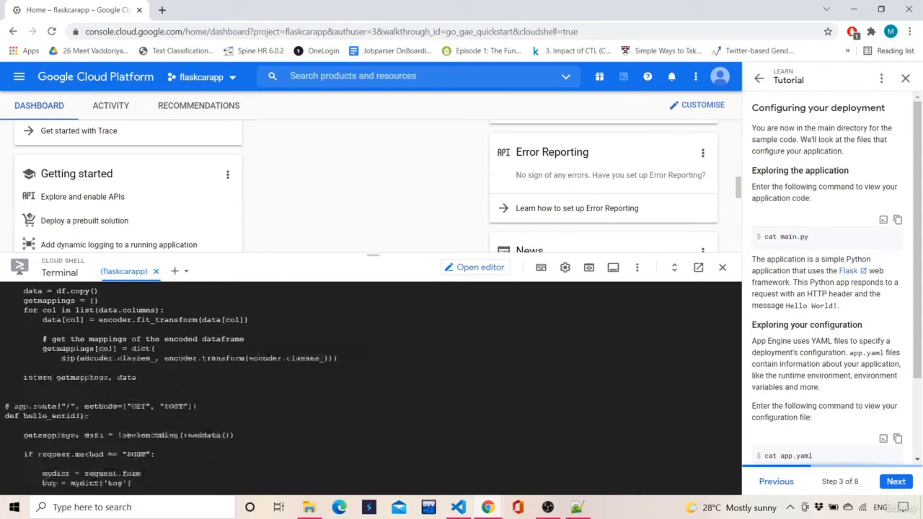
Step: Print the contents of app.yaml and requirements.txt in Cloud Shell with cat
type("cat ")
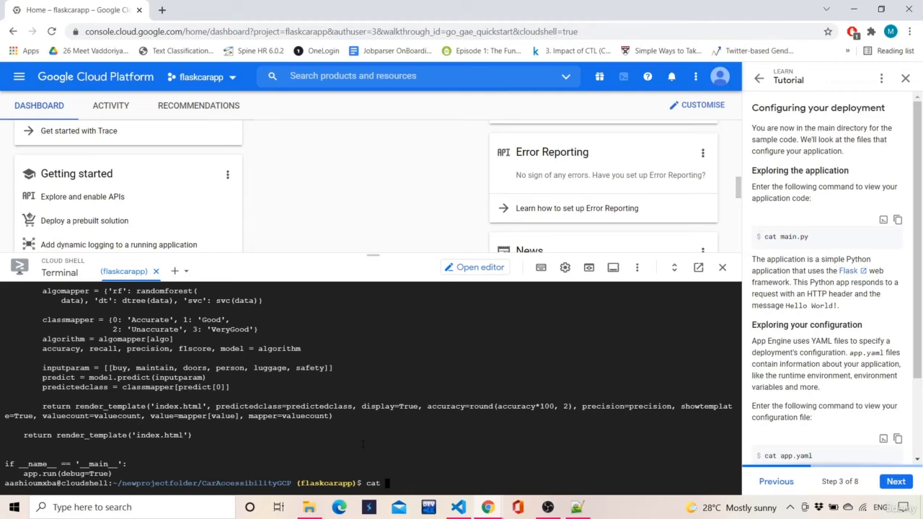
type("app.")
type("yaml")
key("Return")
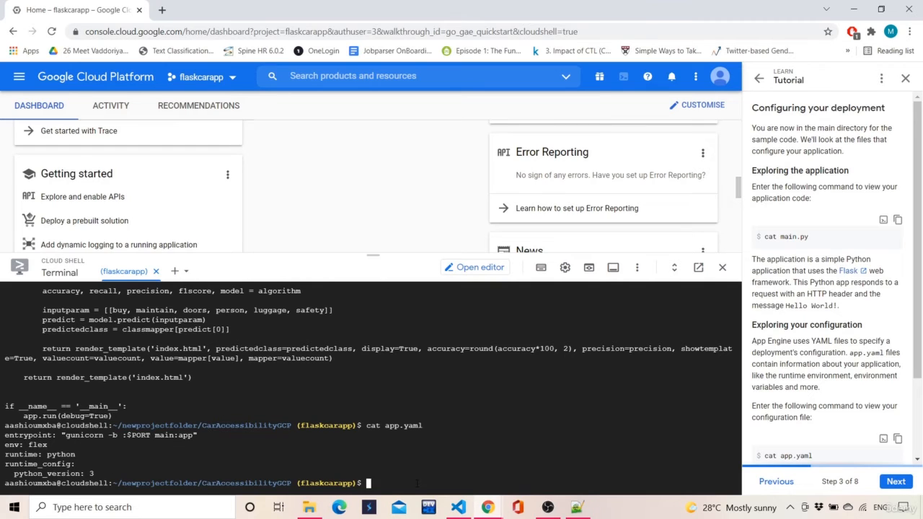
type("cat requirements.txt")
key("Return")
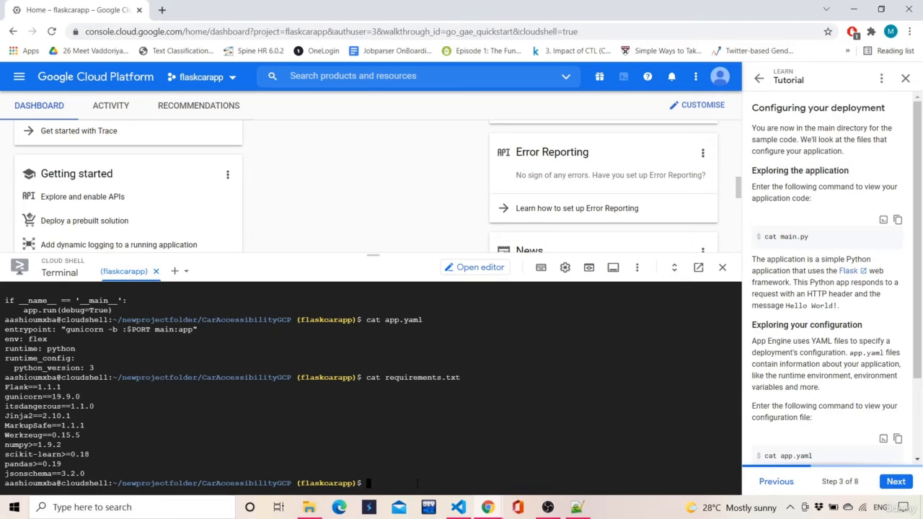
left_click(5, 387)
Step: Advance the tutorial to Testing your app and create the Python 3 virtual environment ~/envs/hello_world with its virtualenv command
scroll(782, 376, "down", 2)
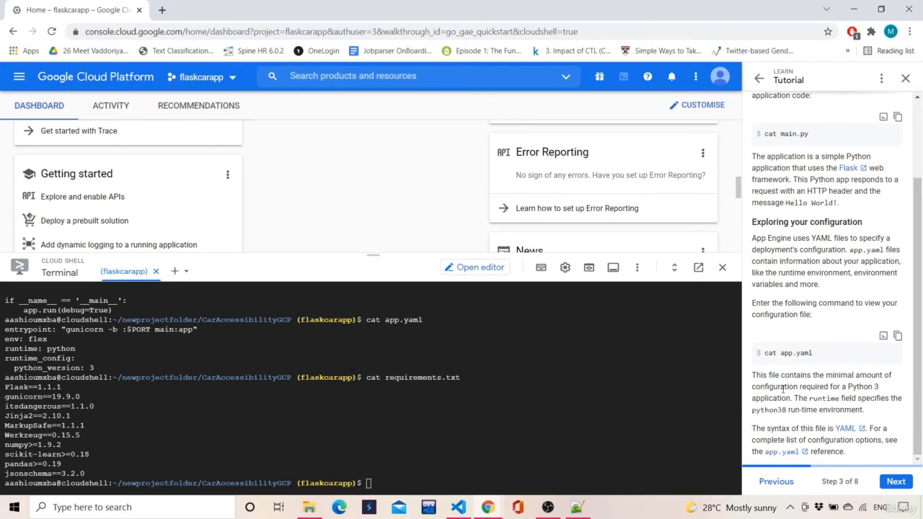
left_click(901, 484)
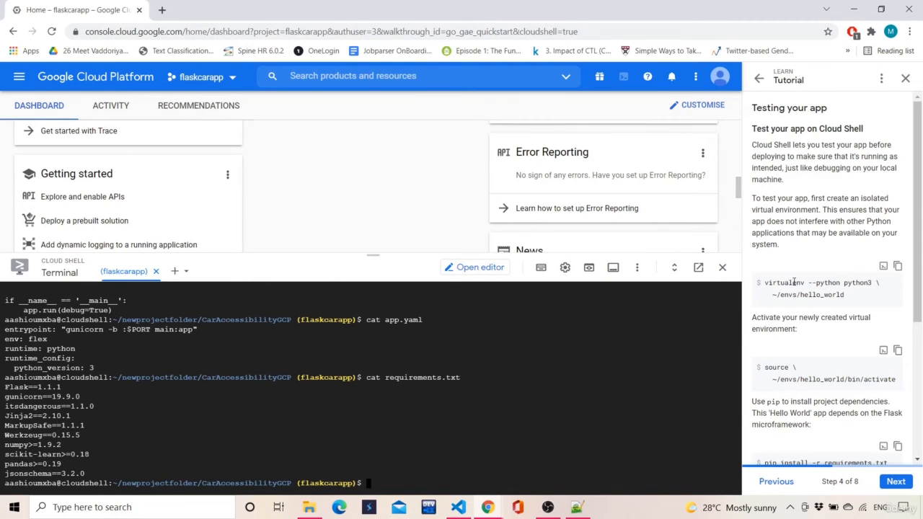
left_click(898, 266)
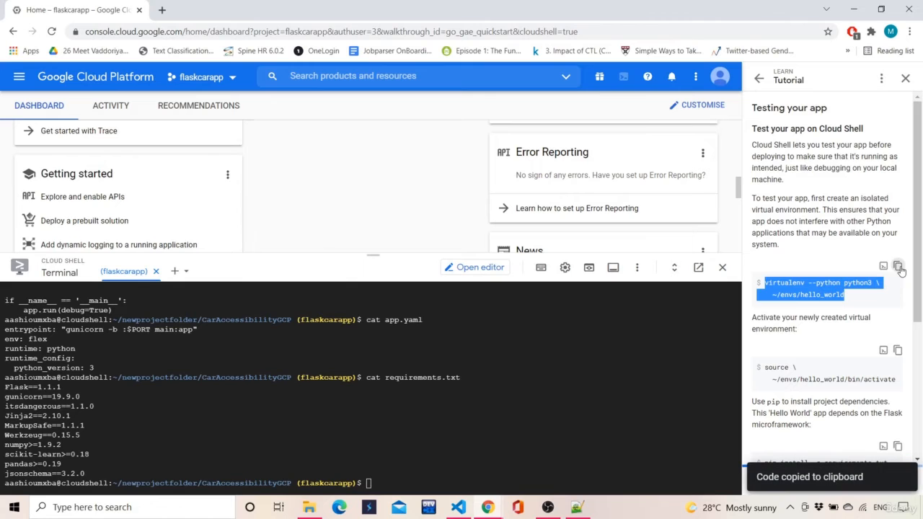
key("ctrl+v")
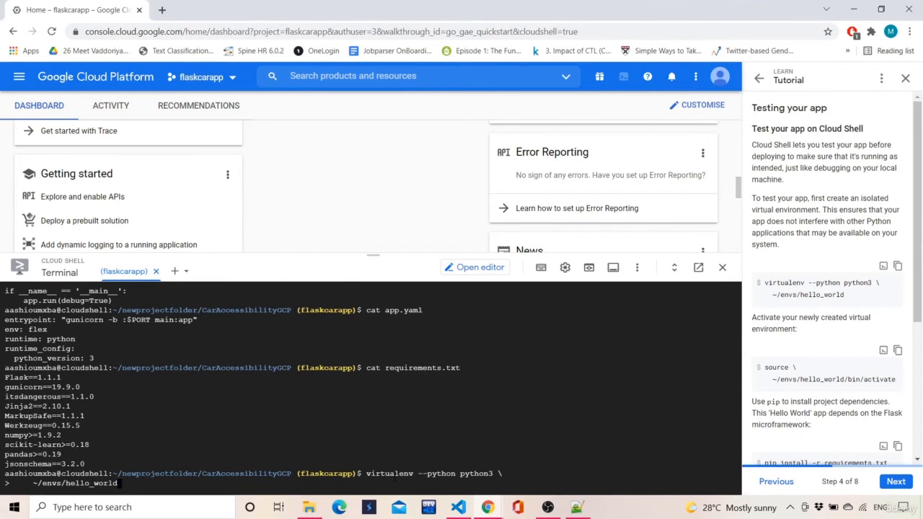
key("Return")
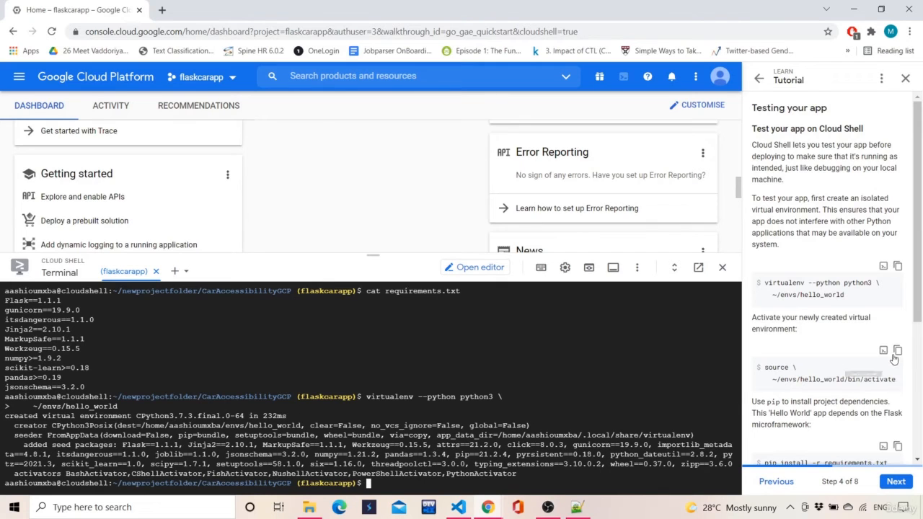
Step: Activate the hello_world virtual environment in Cloud Shell with source ~/envs/hello_world/bin/activate
left_click(898, 351)
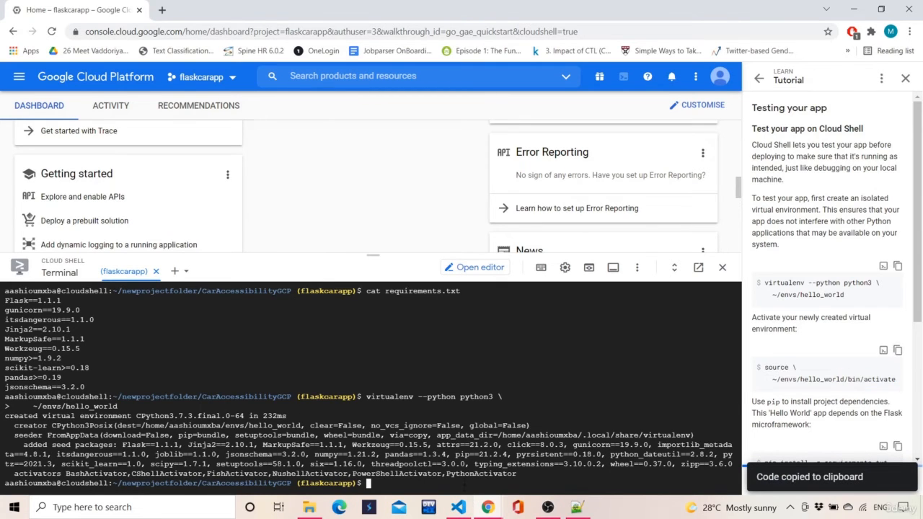
key("ctrl+v")
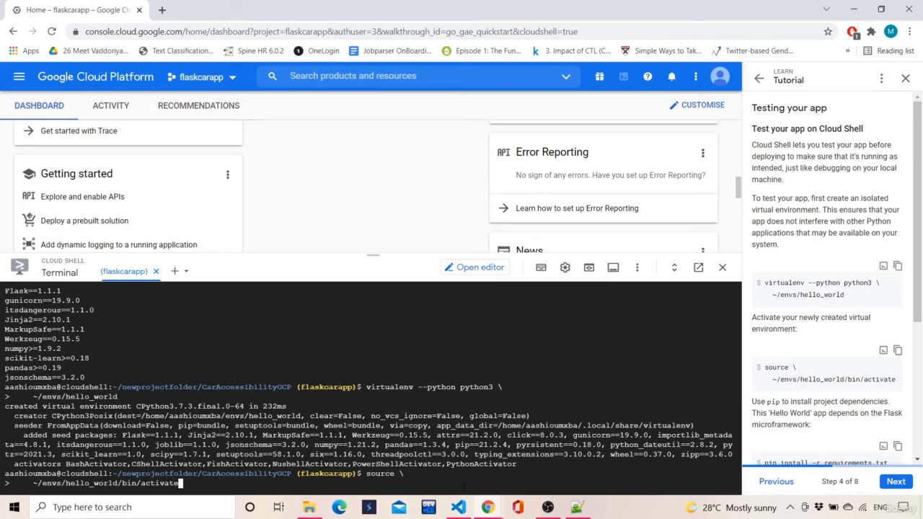
key("Return")
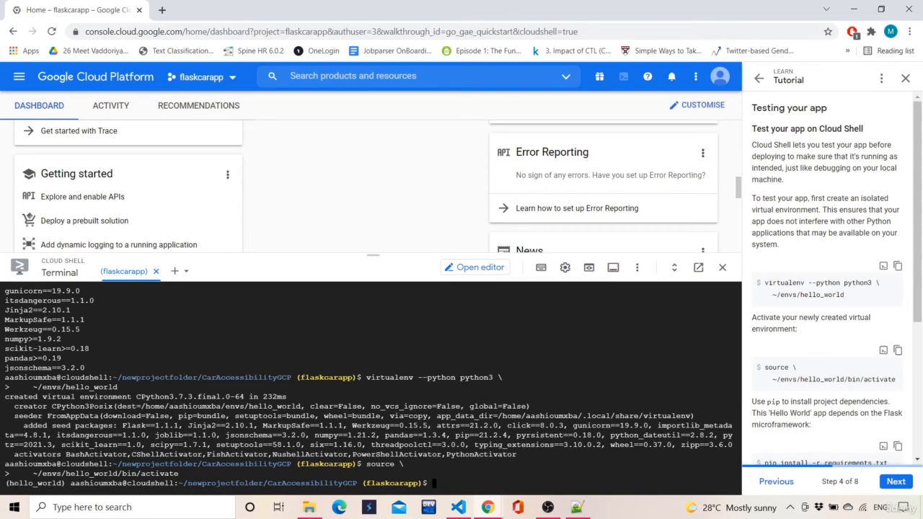
left_click_drag(9, 483, 64, 483)
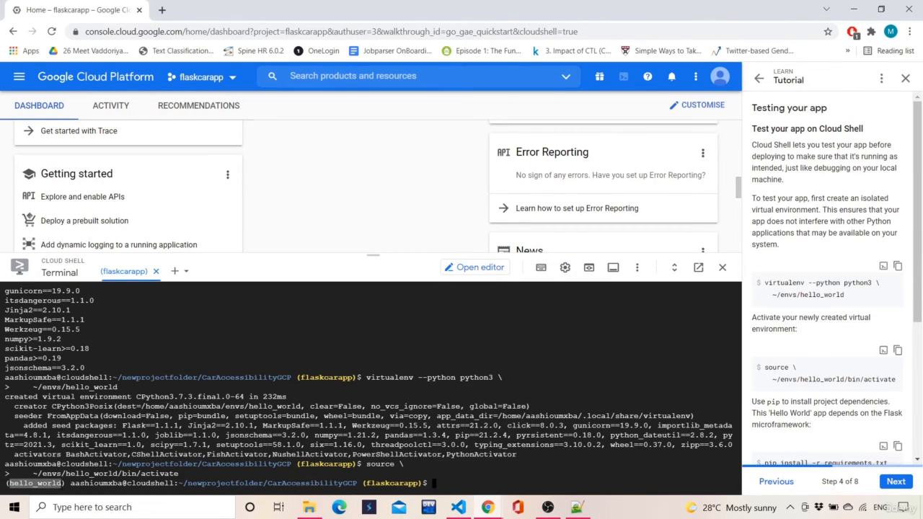
left_click(64, 483)
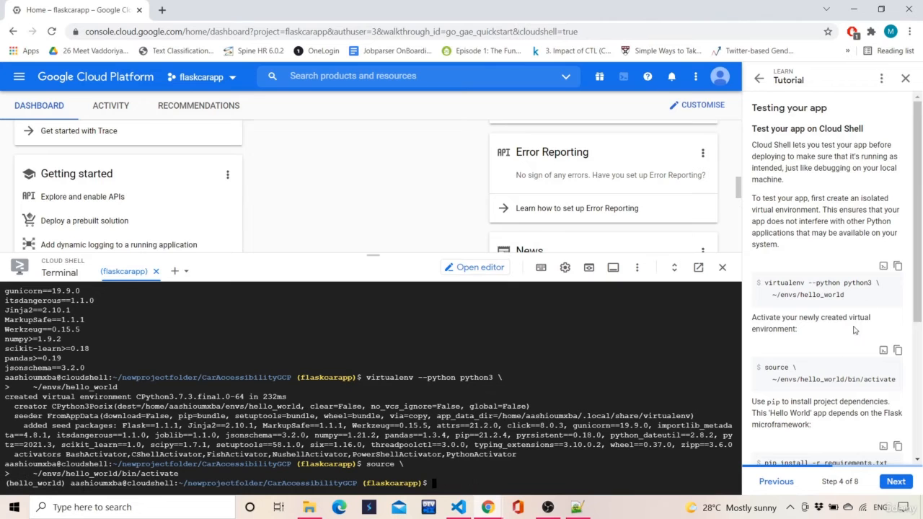
double_click(806, 295)
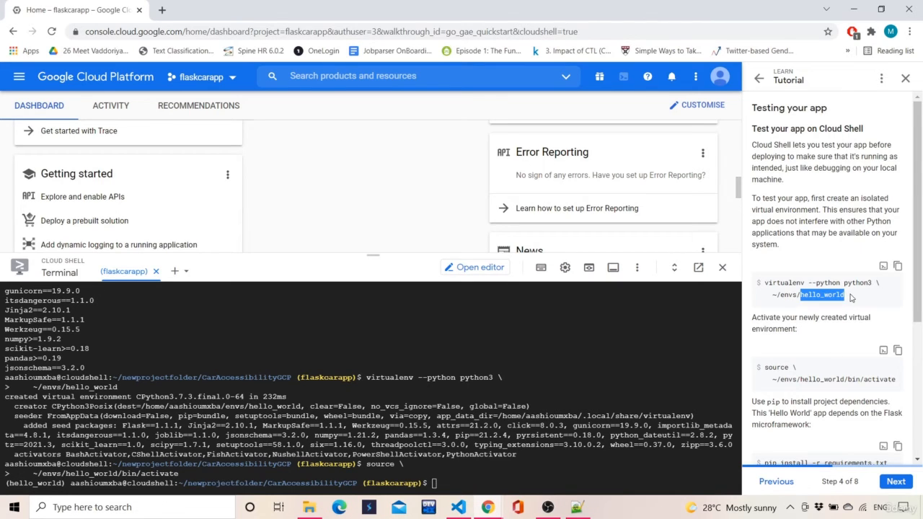
left_click(850, 296)
Step: List the files in the CarAccessibilityGCP folder with dir
scroll(851, 298, "down", 1)
scroll(851, 298, "down", 2)
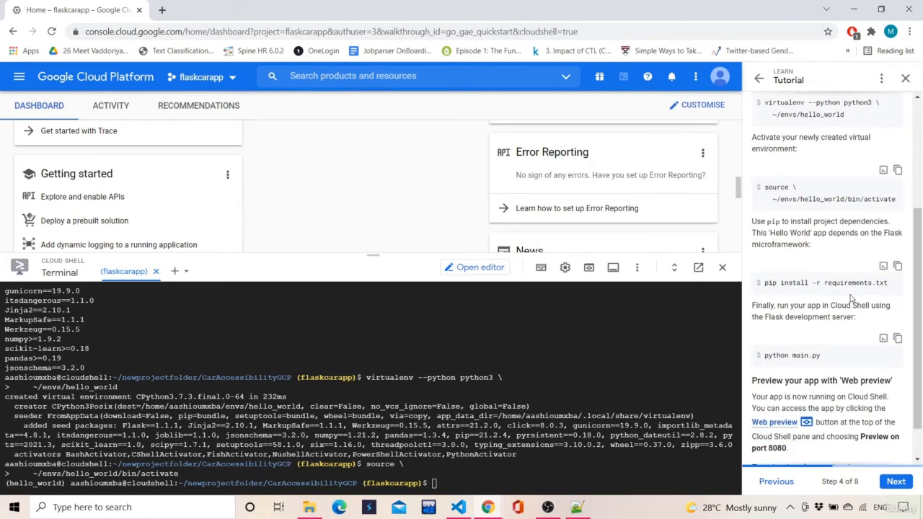
type("dir")
key("Return")
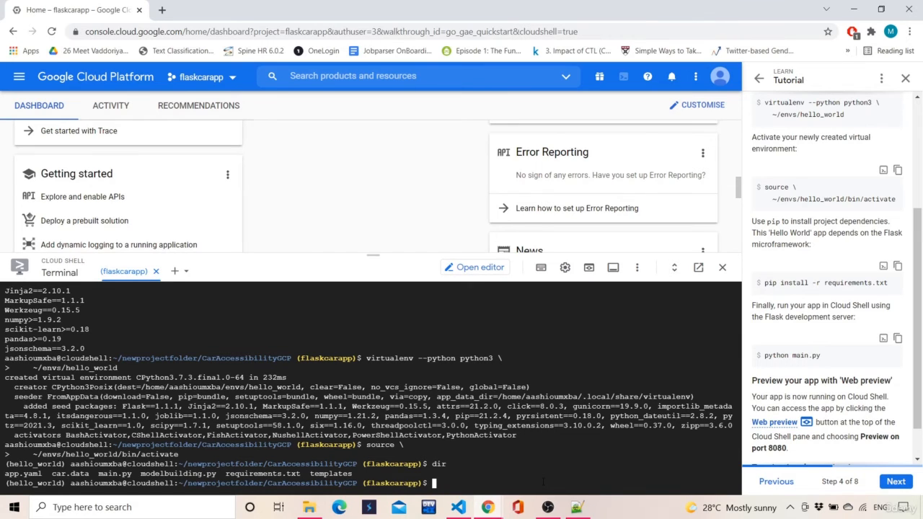
Step: Install the project dependencies in the virtual environment with pip install -r requirements.txt and review the installation output
type("pip")
key("BackSpace")
key("BackSpace")
key("BackSpace")
left_click(898, 266)
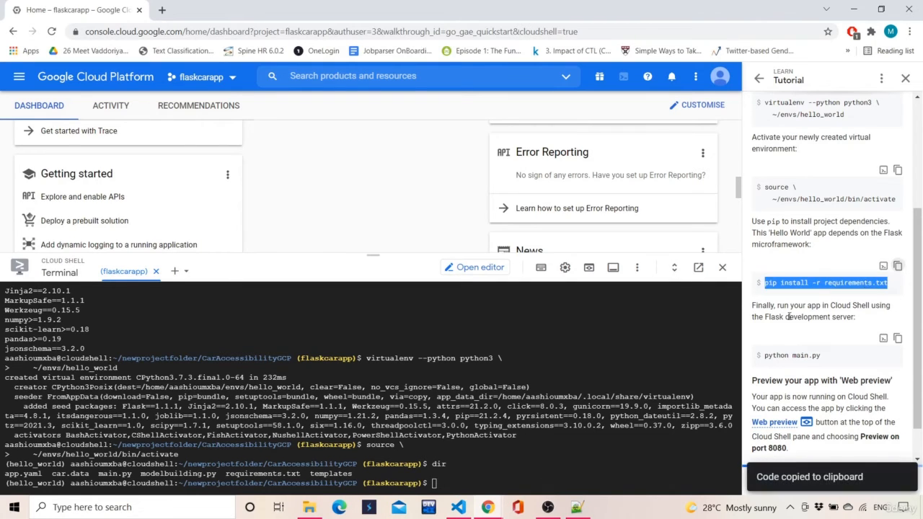
left_click(448, 482)
key("ctrl+v")
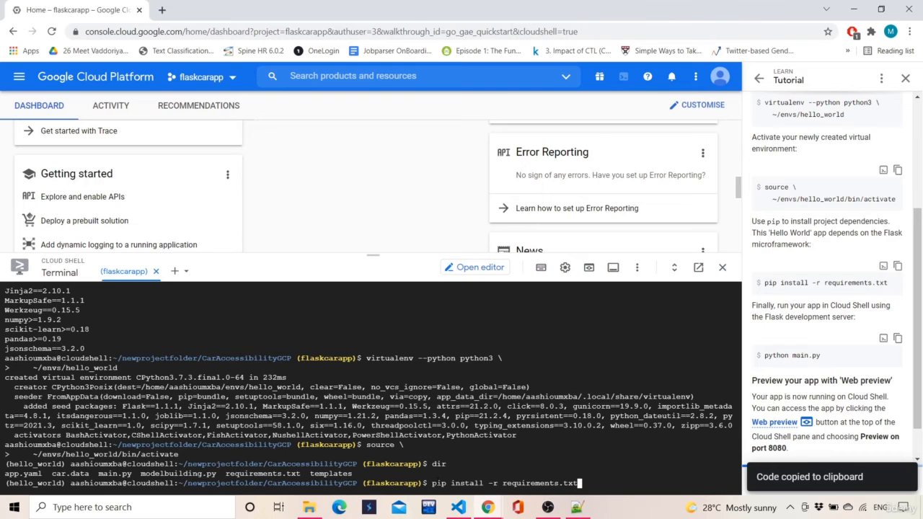
key("Return")
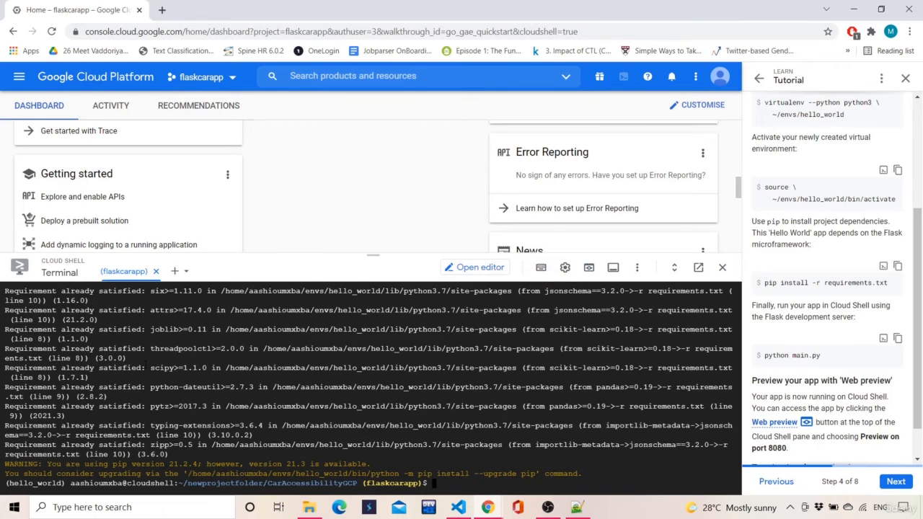
scroll(368, 383, "up", 8)
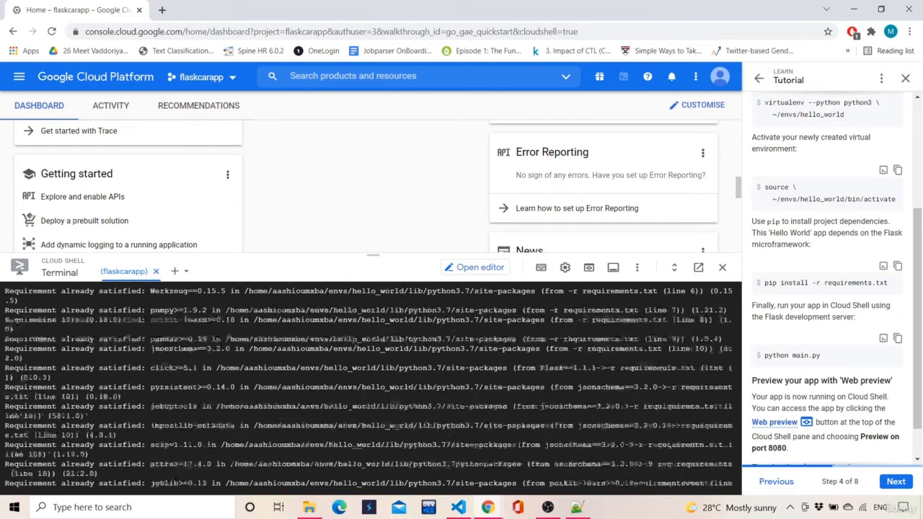
scroll(368, 382, "down", 8)
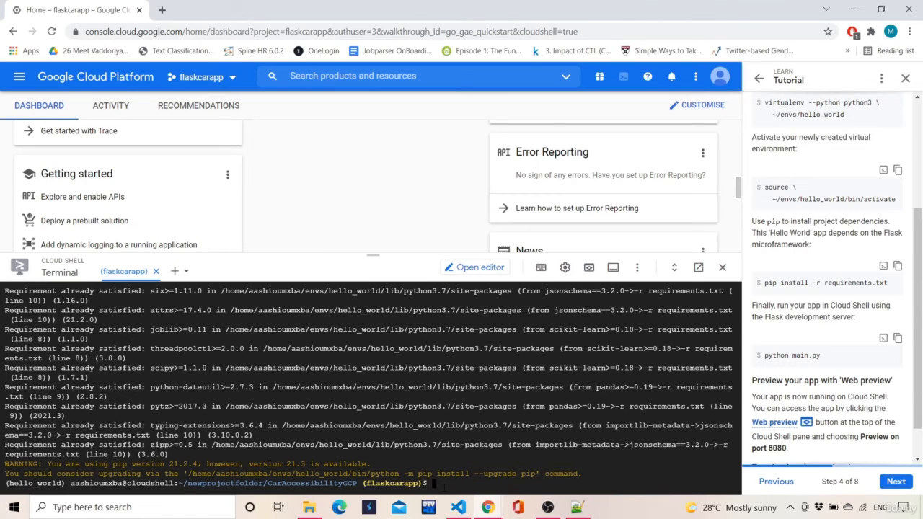
Step: Start the Flask development server with python main.py and open the running app from its local address
type("python main.py")
key("Return")
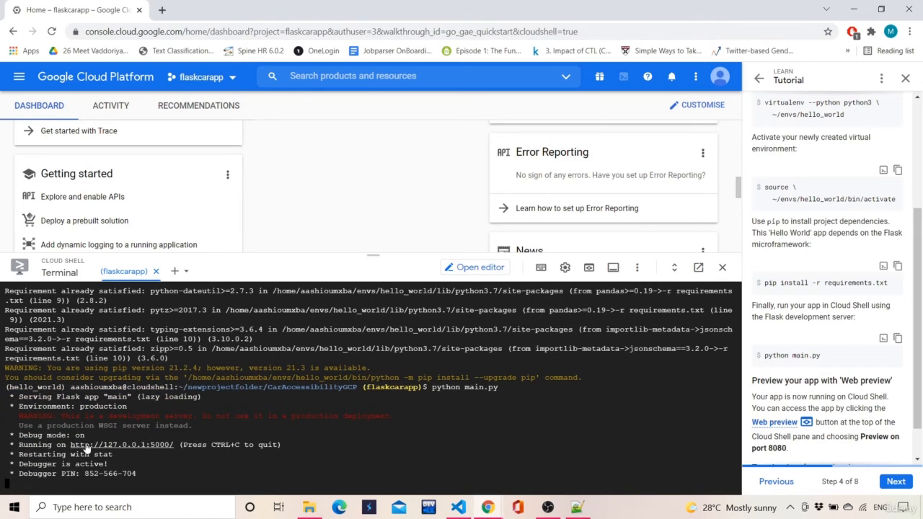
left_click(124, 447)
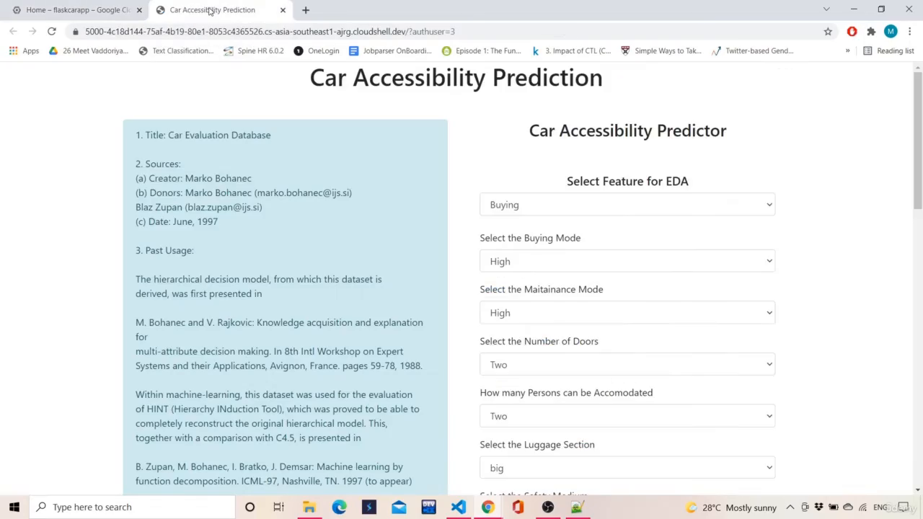
Step: Look over the Car Accessibility Prediction page, including the dataset description and the predictor form's fields
scroll(513, 242, "down", 3)
scroll(515, 242, "down", 3)
scroll(622, 273, "up", 6)
scroll(622, 273, "down", 10)
scroll(623, 274, "up", 10)
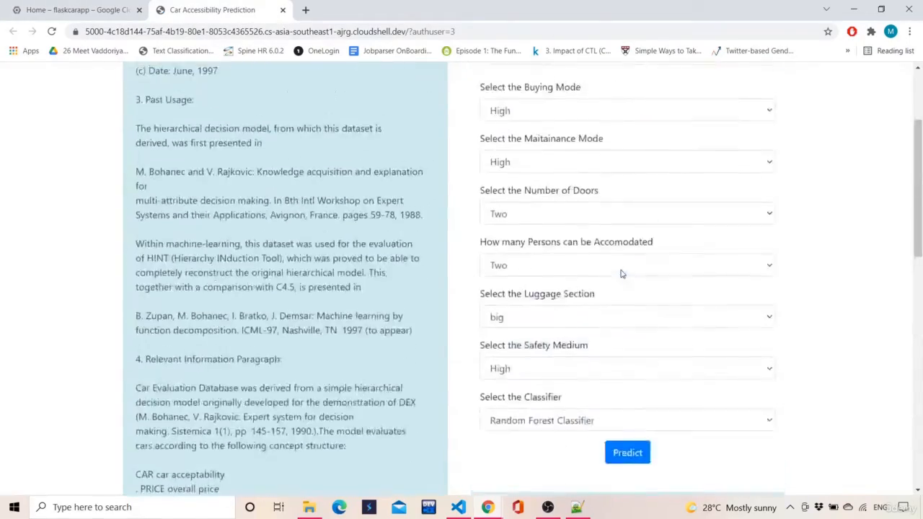
scroll(577, 246, "down", 1)
scroll(566, 236, "down", 3)
scroll(599, 217, "up", 1)
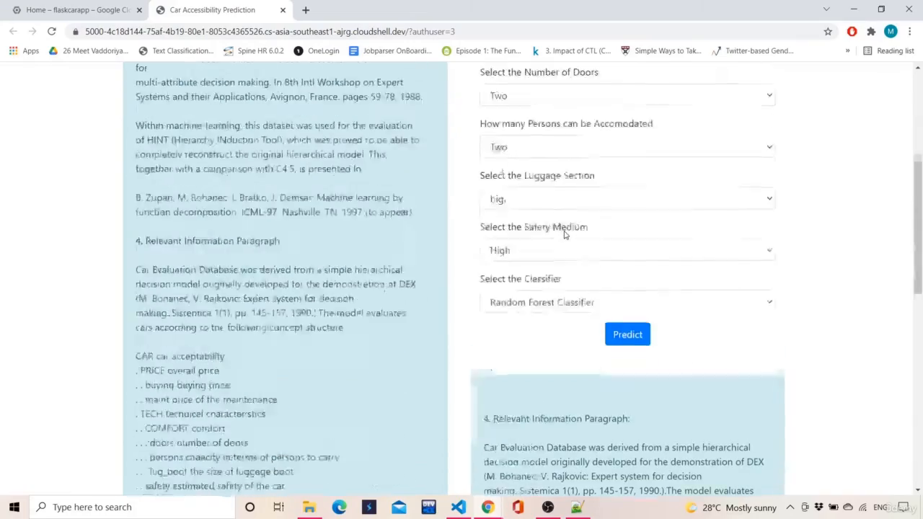
Step: Run a prediction with the form's preset values and review the resulting chart and acceptability result
scroll(625, 184, "down", 2)
left_click(624, 183)
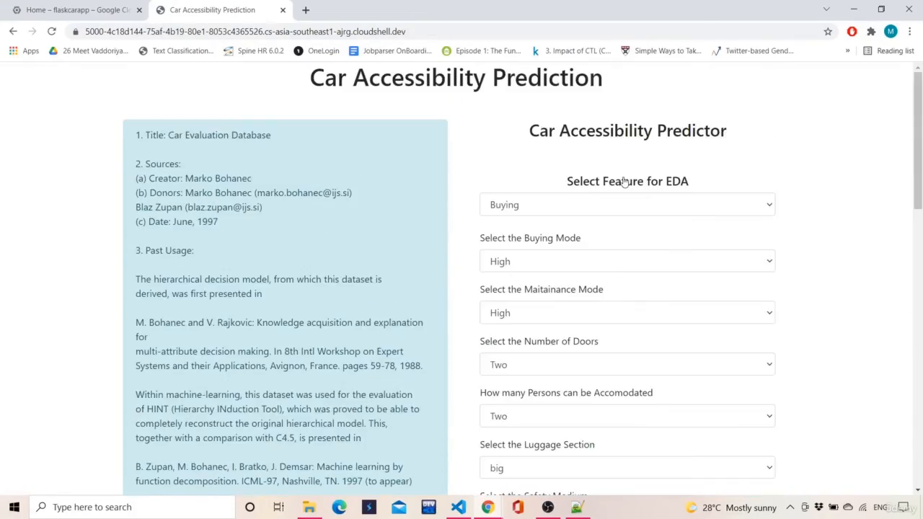
scroll(625, 183, "down", 8)
scroll(625, 182, "down", 2)
scroll(623, 192, "up", 10)
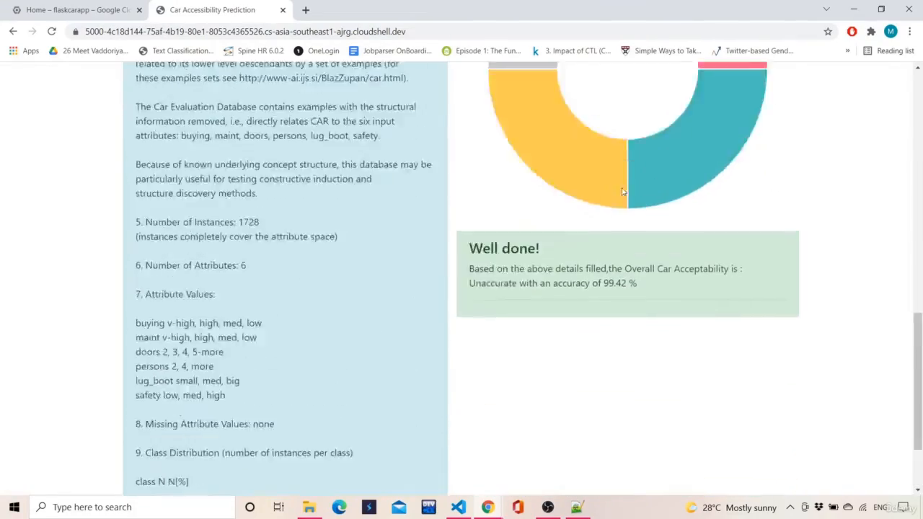
scroll(573, 244, "down", 8)
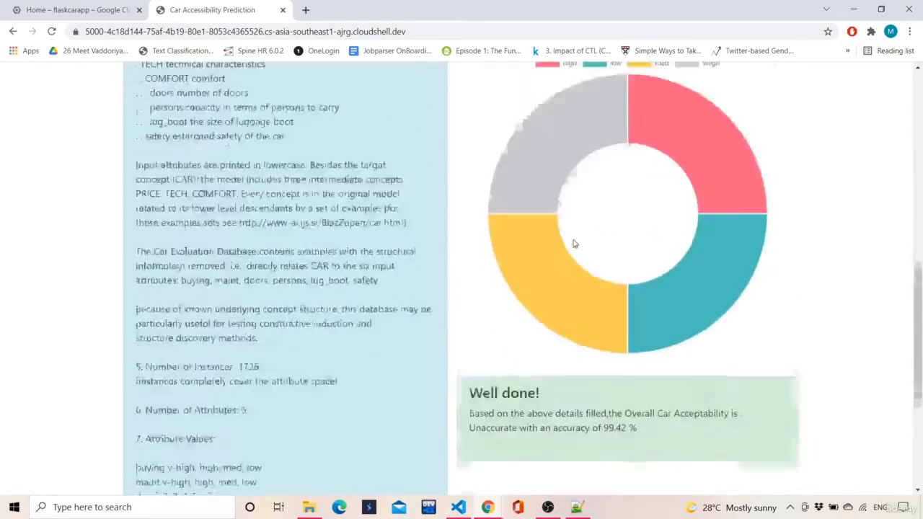
scroll(578, 243, "up", 7)
scroll(577, 243, "up", 3)
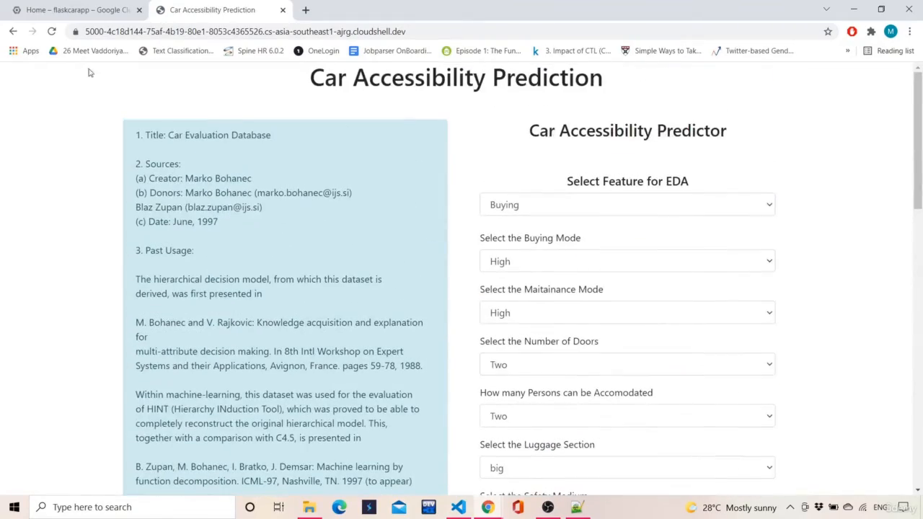
Step: Return to Cloud Shell, stop the Flask server and advance the tutorial to Deploying to App Engine
left_click(105, 10)
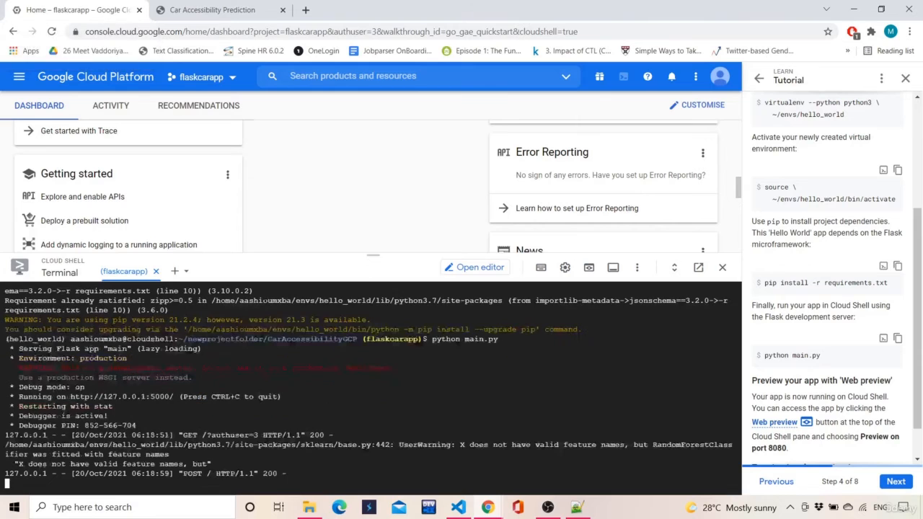
key("ctrl+c")
key("ctrl+c")
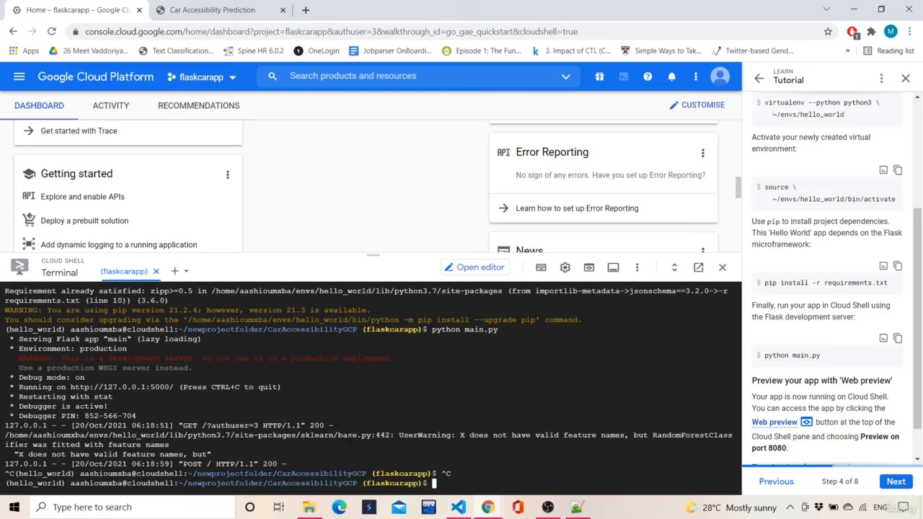
scroll(808, 363, "down", 1)
scroll(808, 363, "up", 2)
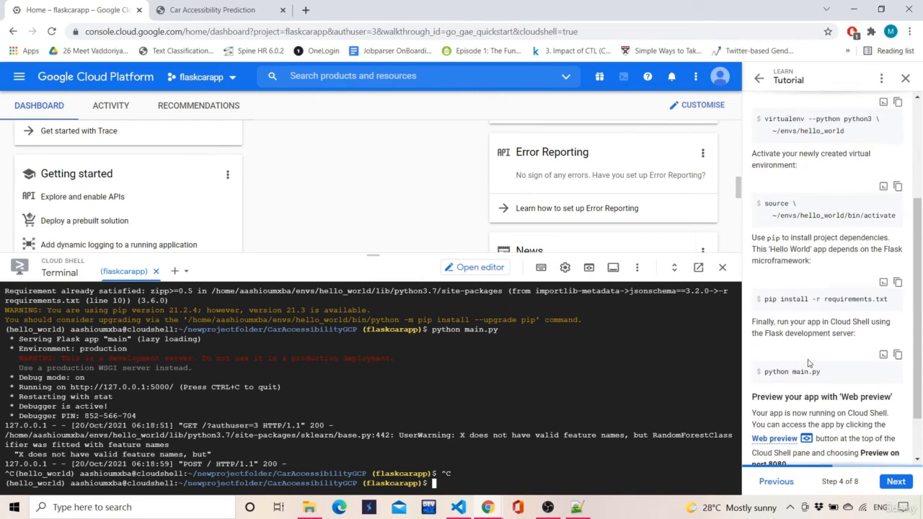
scroll(809, 363, "down", 1)
left_click(895, 481)
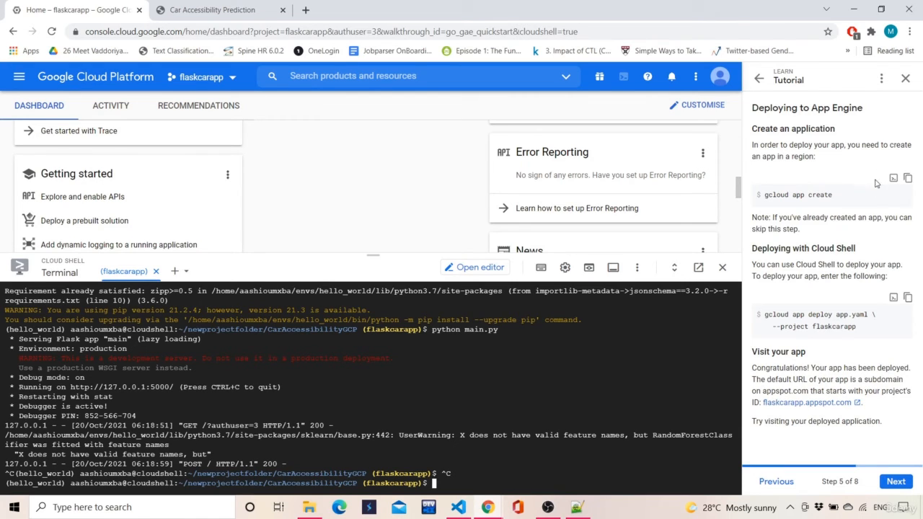
Step: Run gcloud app create in Cloud Shell to start creating the App Engine application
left_click_drag(763, 198, 841, 196)
left_click(846, 196)
type("gcloi")
key("BackSpace")
type("u")
key("BackSpace")
key("BackSpace")
key("BackSpace")
key("BackSpace")
key("BackSpace")
left_click(908, 178)
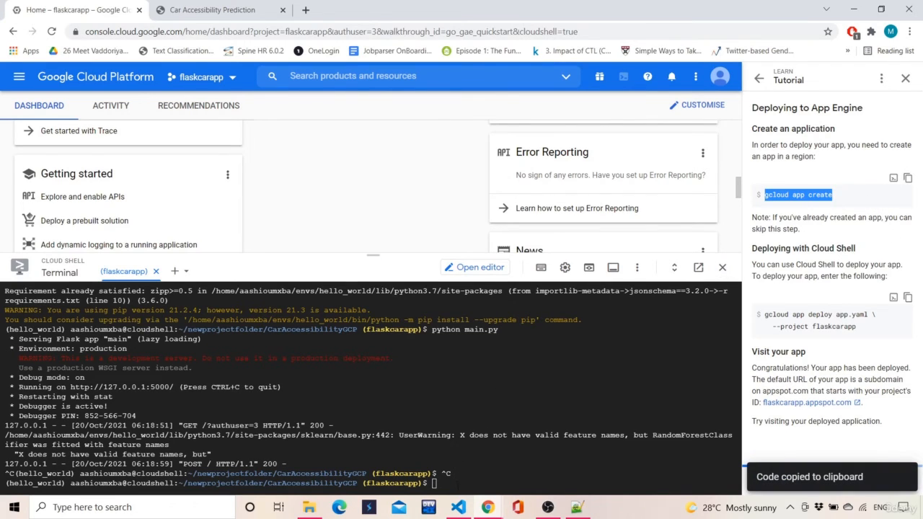
key("ctrl+v")
key("Return")
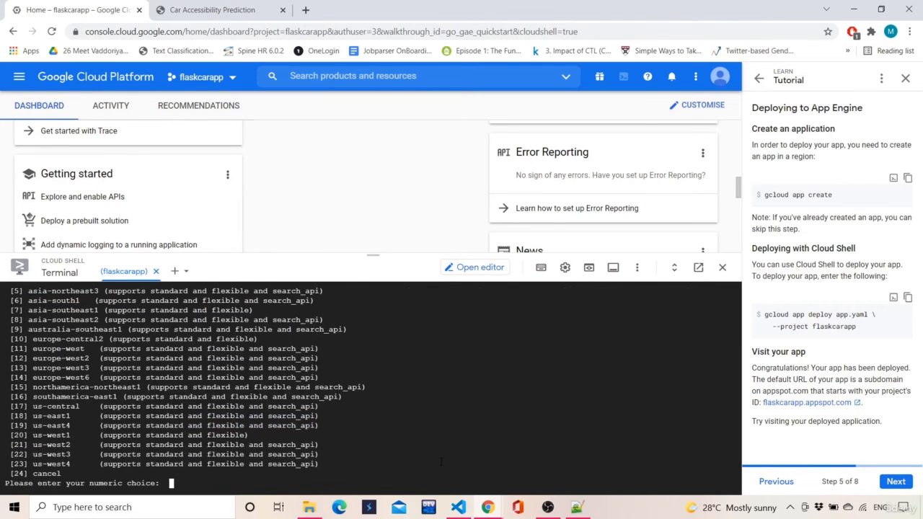
Step: Review the App Engine region list, choose option 15 for northamerica-northeast1, and dismiss the chat notification
scroll(372, 382, "up", 5)
scroll(371, 382, "down", 2)
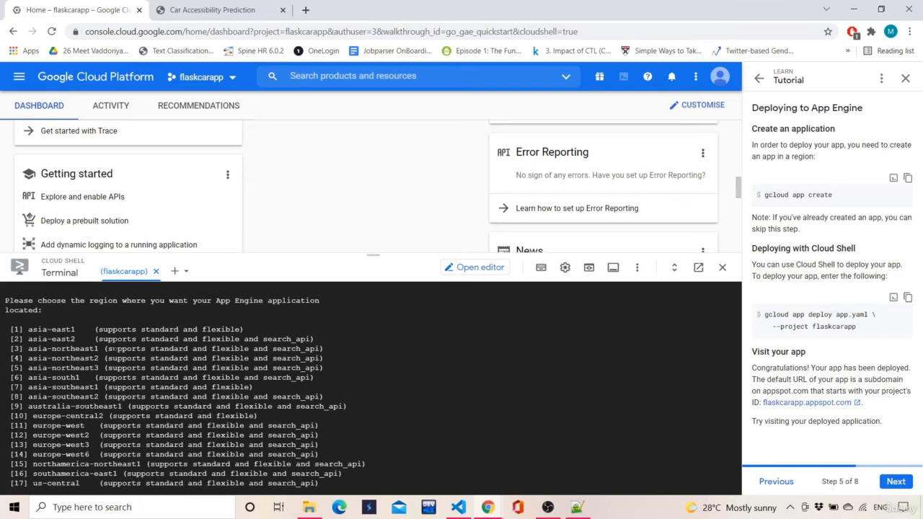
scroll(112, 350, "down", 3)
scroll(112, 349, "up", 6)
scroll(112, 349, "down", 6)
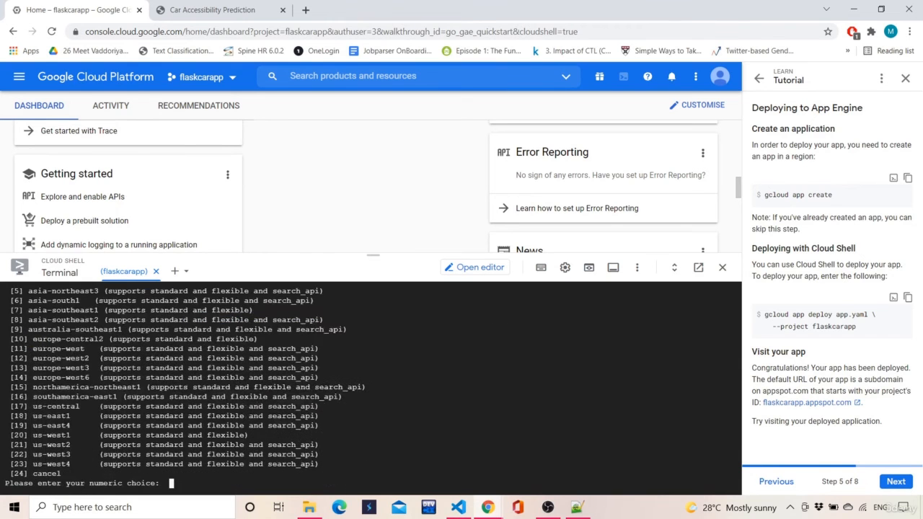
scroll(372, 390, "up", 3)
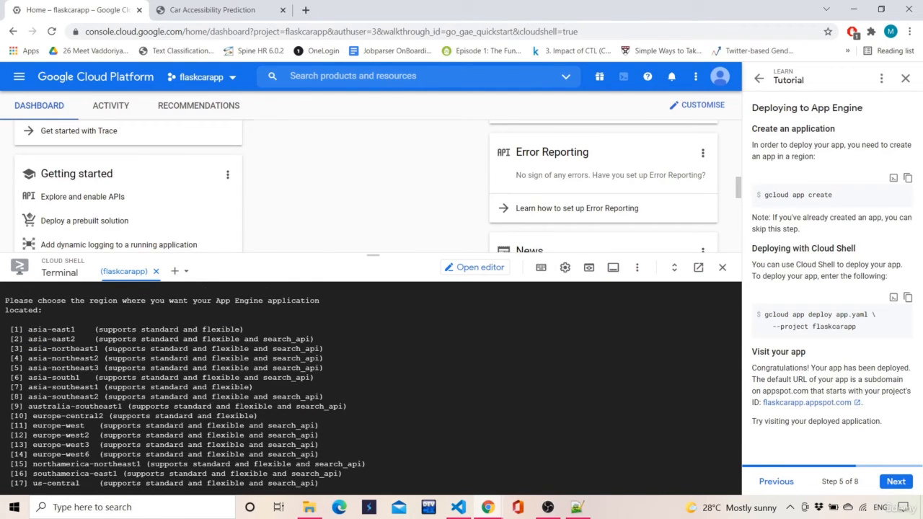
scroll(372, 382, "down", 3)
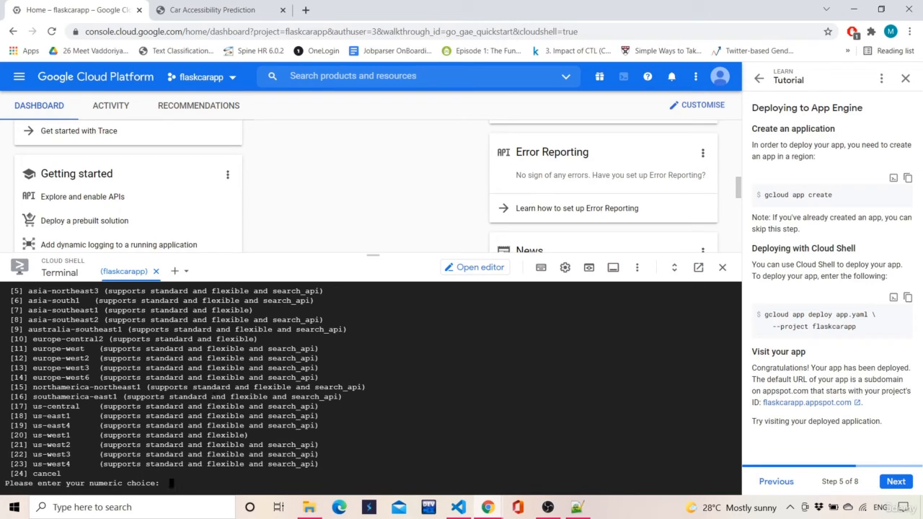
scroll(213, 396, "up", 3)
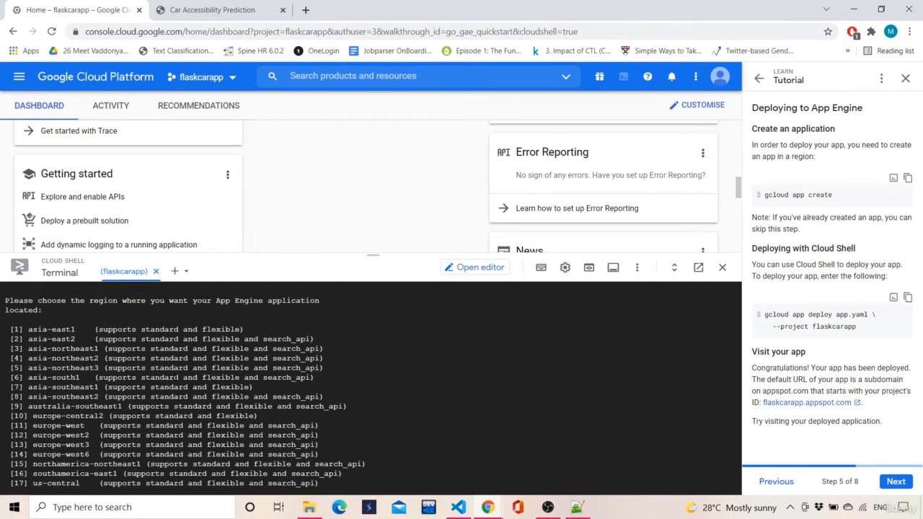
scroll(372, 389, "down", 3)
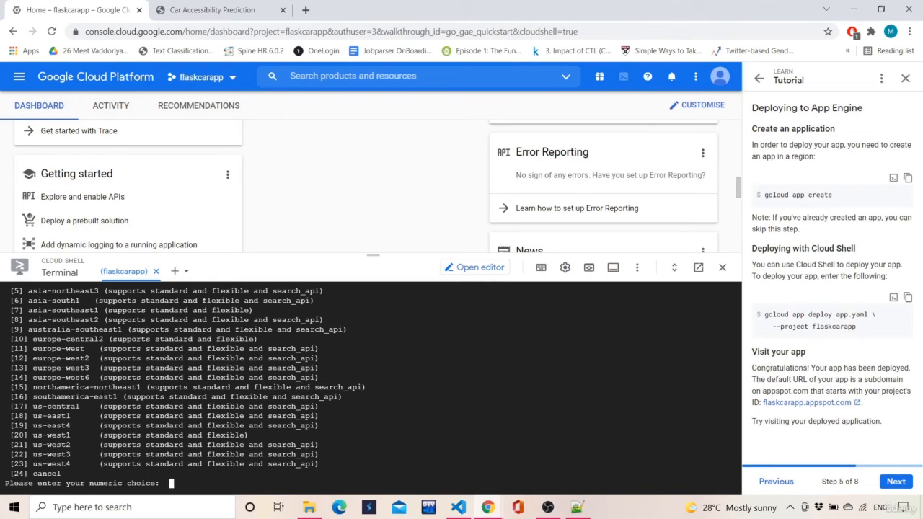
type("15")
key("Return")
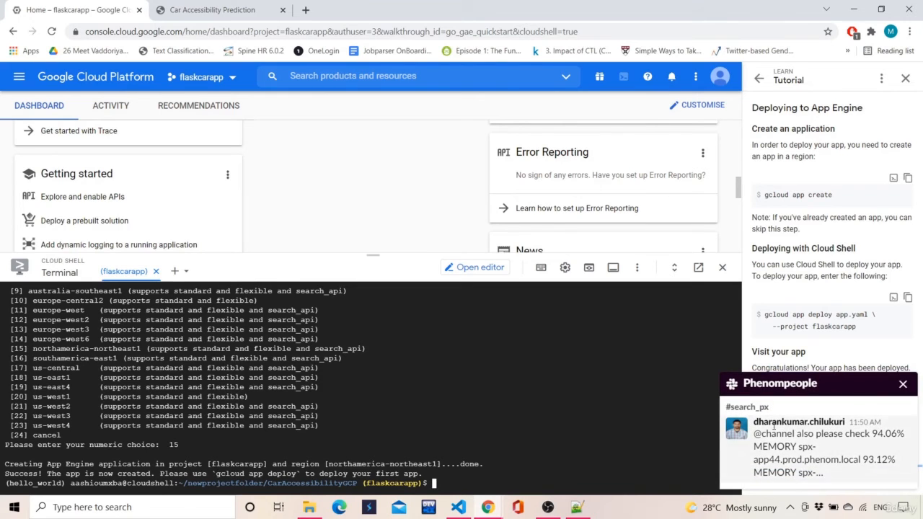
left_click(903, 383)
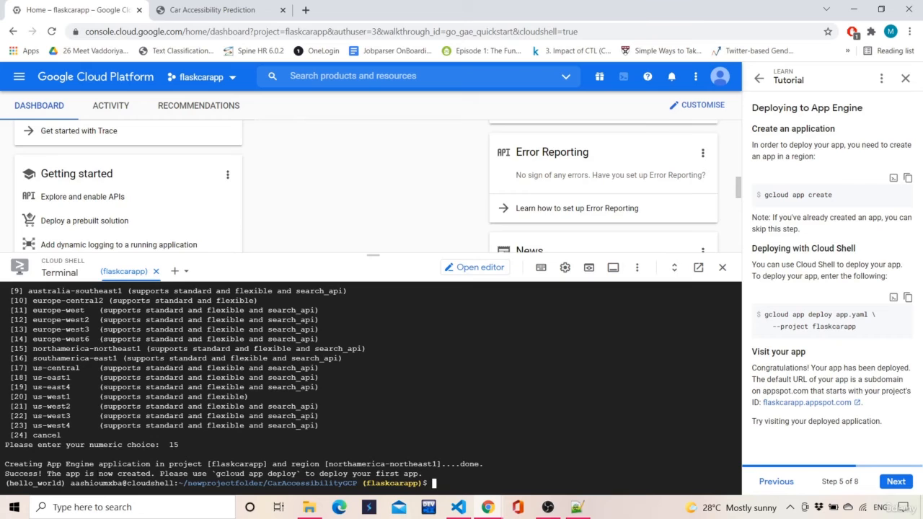
Step: Review the app creation message in Cloud Shell and copy the gcloud app deploy command from it
left_click_drag(160, 474, 287, 474)
left_click_drag(348, 474, 419, 474)
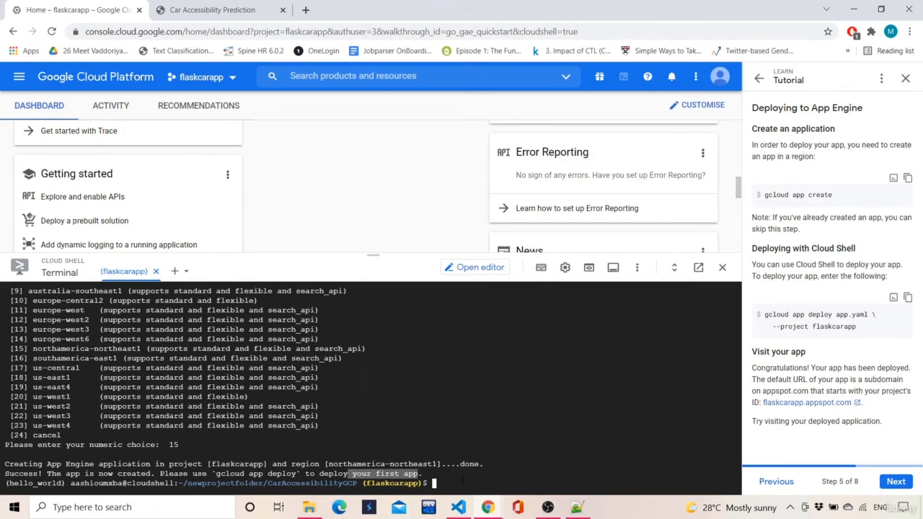
left_click(471, 483)
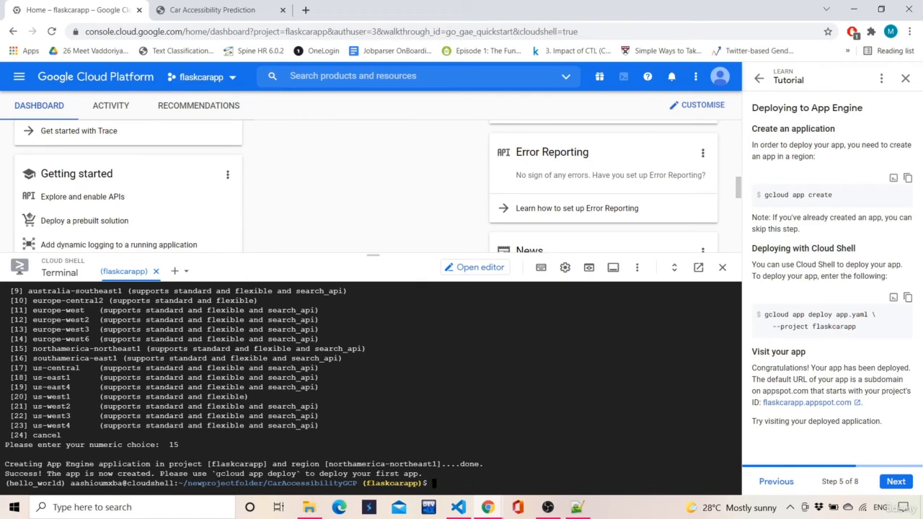
left_click_drag(215, 474, 294, 474)
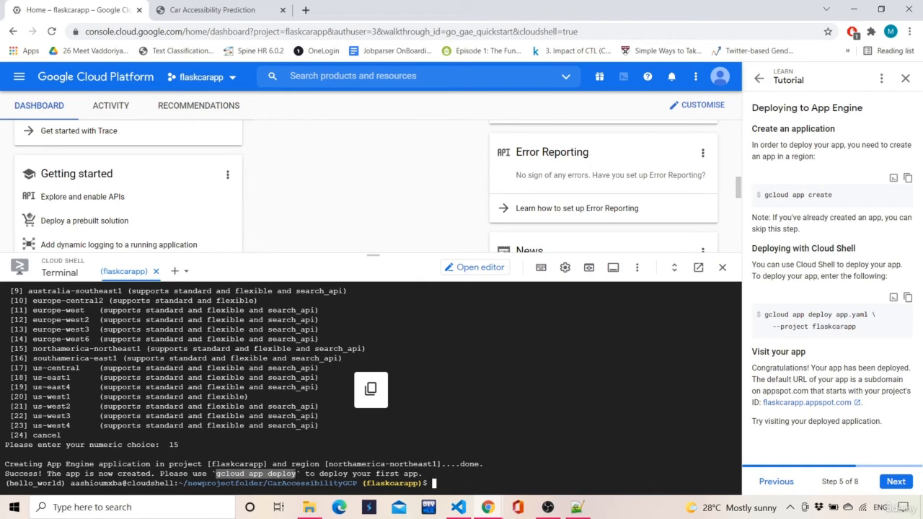
key("ctrl+c")
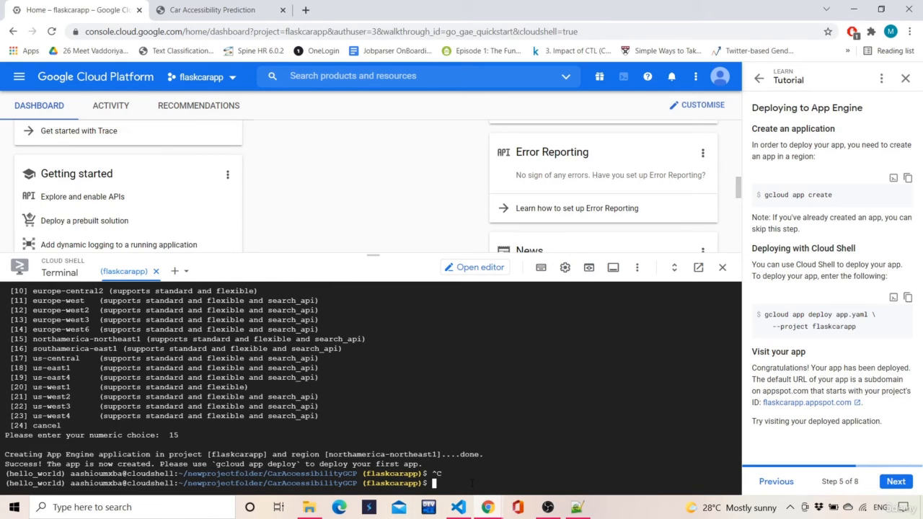
key("ctrl+v")
key("BackSpace")
key("BackSpace")
key("BackSpace")
key("BackSpace")
key("BackSpace")
key("BackSpace")
key("BackSpace")
key("BackSpace")
key("BackSpace")
key("BackSpace")
key("BackSpace")
key("BackSpace")
key("BackSpace")
key("BackSpace")
key("BackSpace")
key("BackSpace")
key("BackSpace")
Step: Open the tutorial's flaskcarapp.appspot.com link in a new tab, check the page and return to the Cloud console
right_click(789, 408)
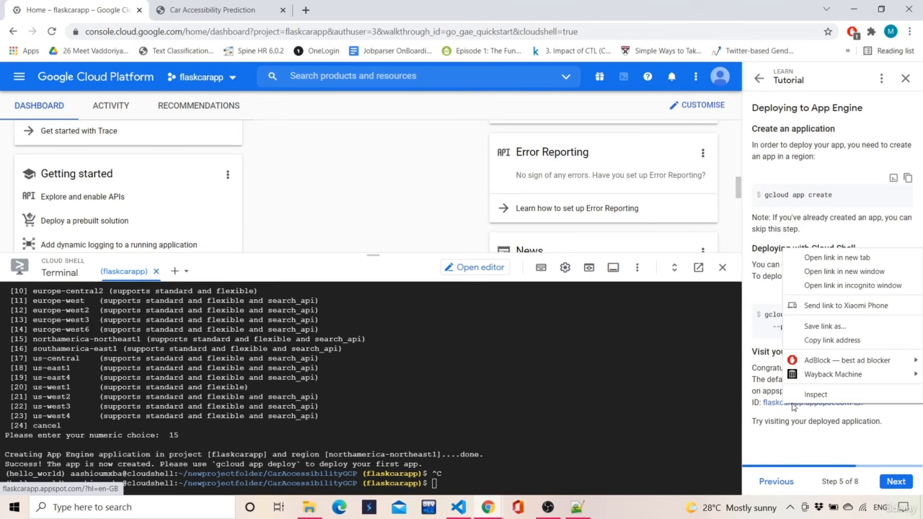
left_click(854, 264)
left_click(363, 7)
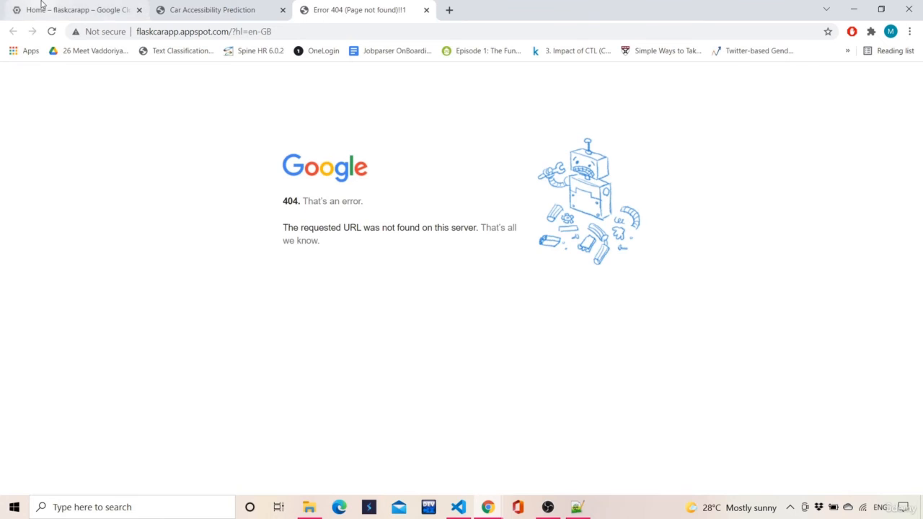
left_click(42, 9)
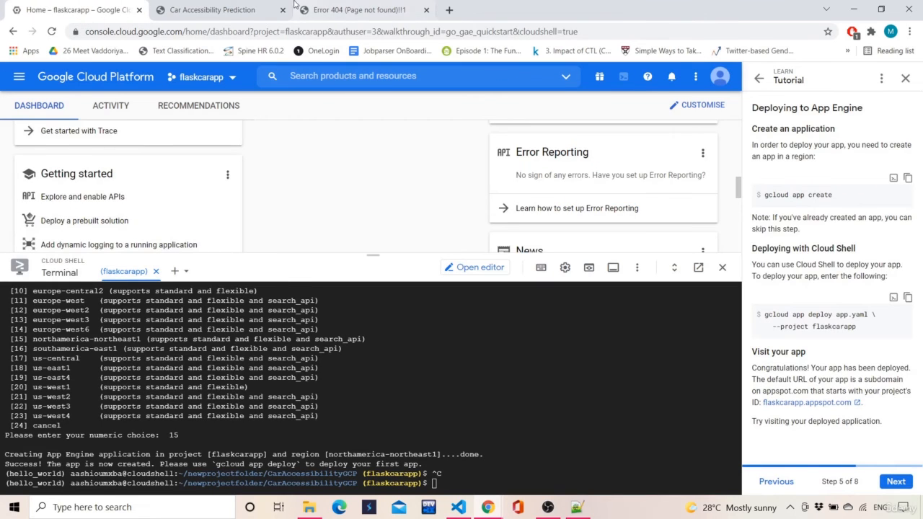
left_click(333, 6)
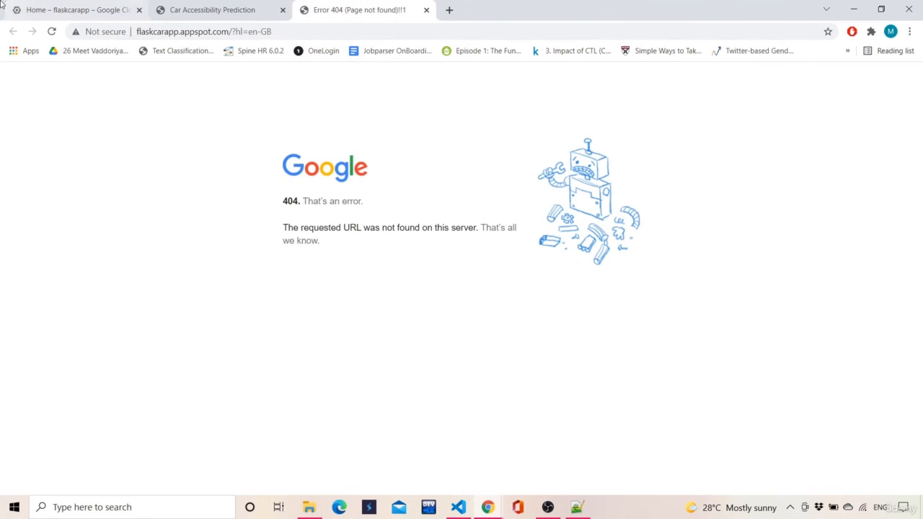
left_click(65, 9)
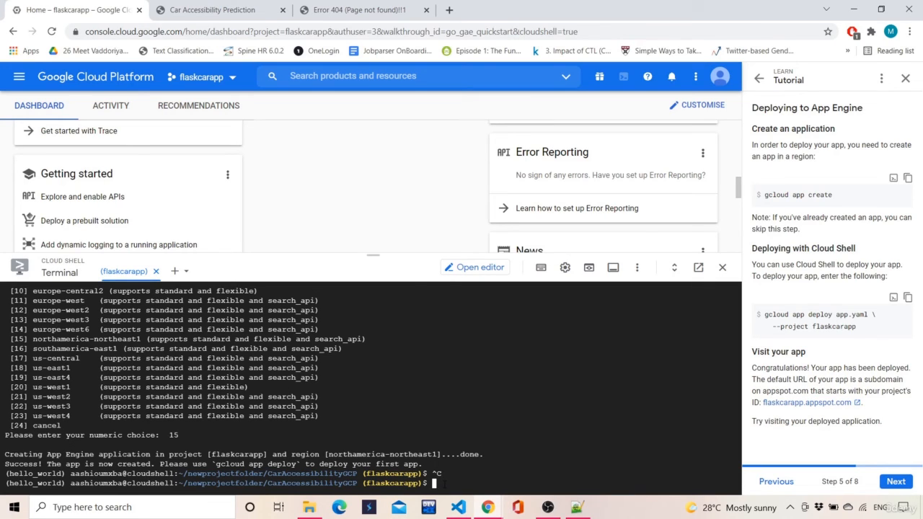
Step: Paste the copied gcloud app deploy command at the Cloud Shell prompt
key("Up")
key("Down")
key("ctrl+v")
Step: Recheck the flaskcarapp.appspot.com page and review the pending deploy command in Cloud Shell
left_click(802, 402)
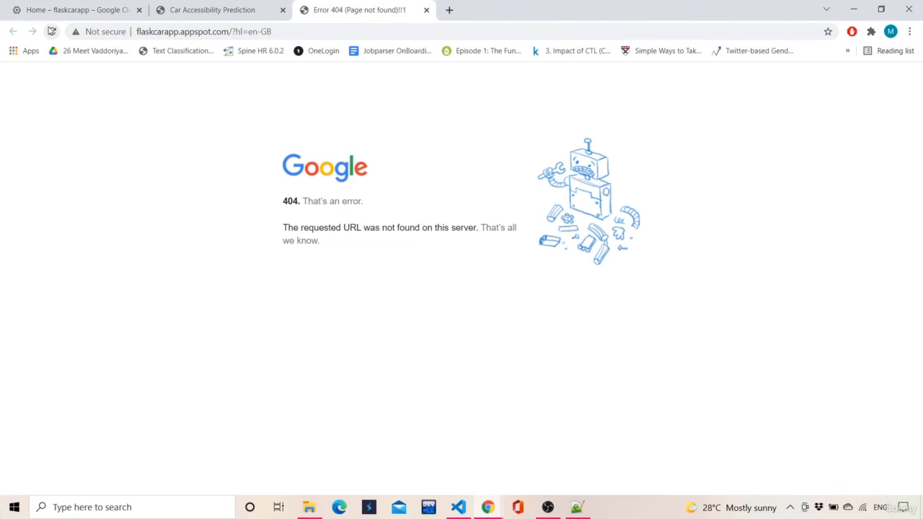
left_click(93, 10)
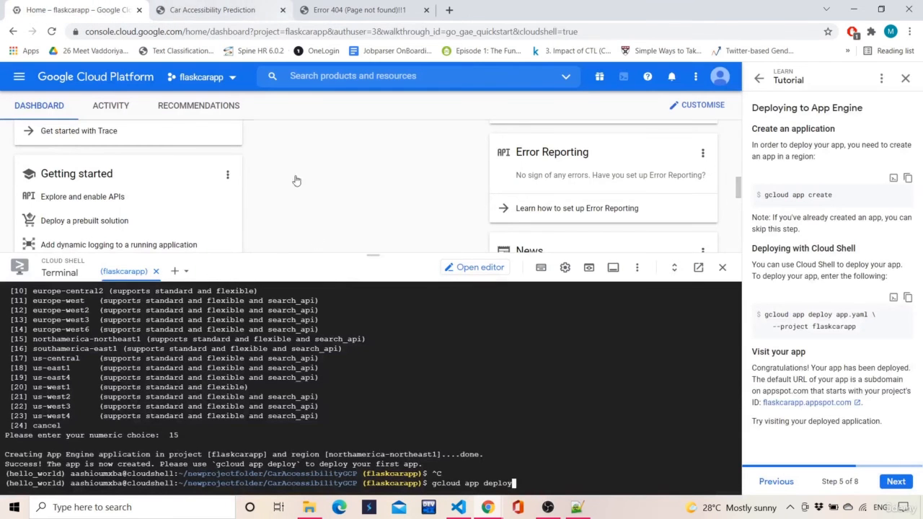
left_click_drag(432, 484, 545, 484)
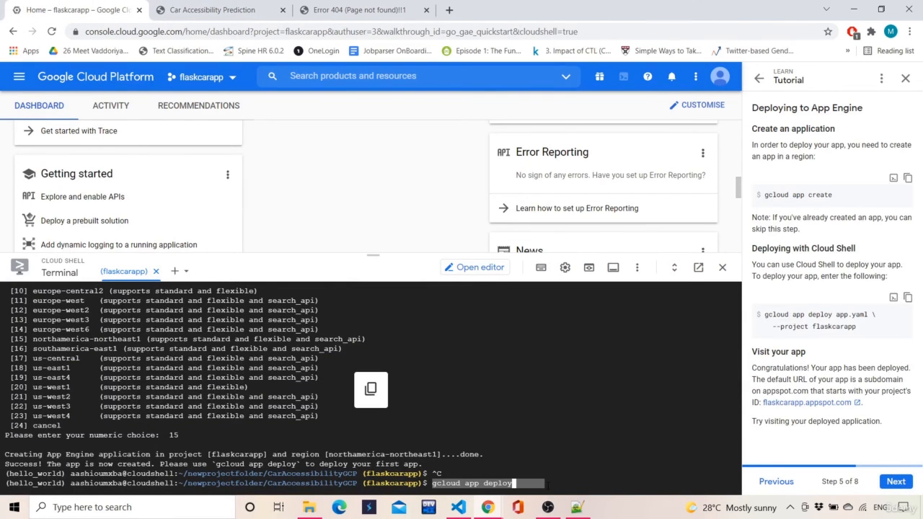
left_click(560, 493)
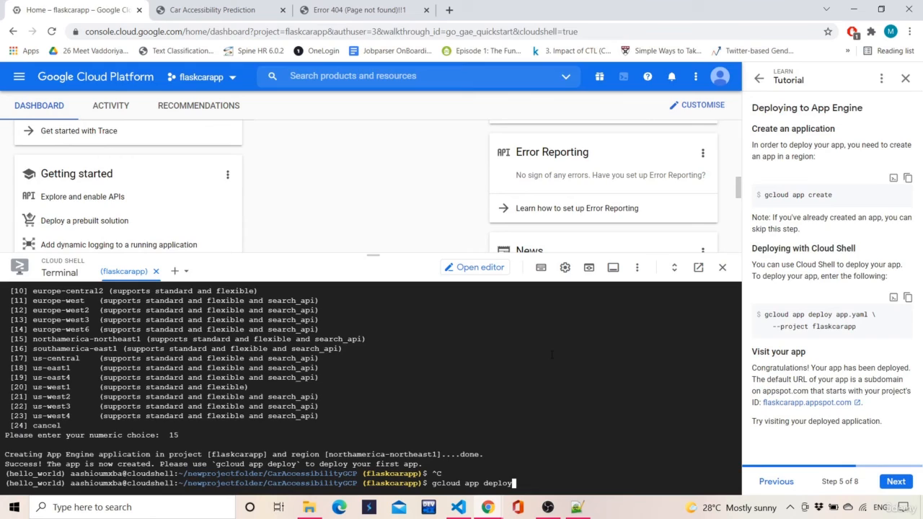
left_click(387, 9)
left_click(76, 8)
Step: Run gcloud app deploy in Cloud Shell and answer Y to continue with the deployment
key("Return")
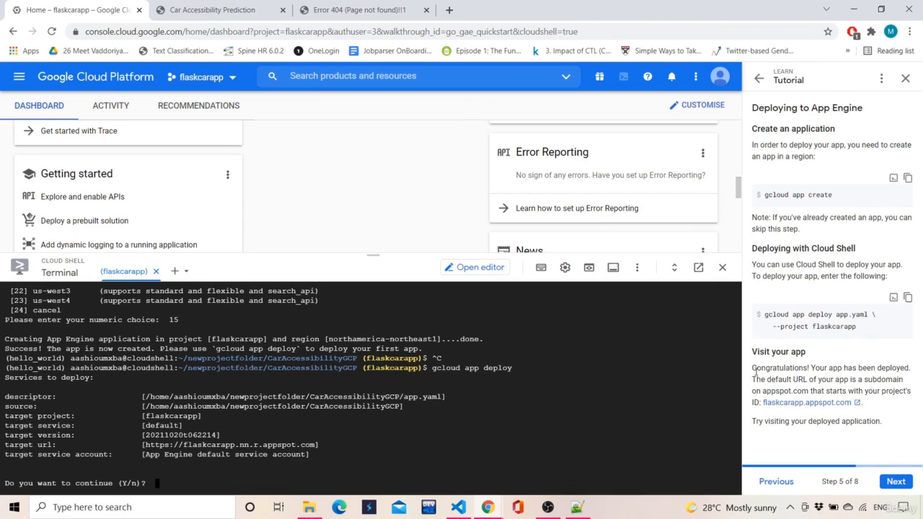
left_click_drag(753, 369, 904, 371)
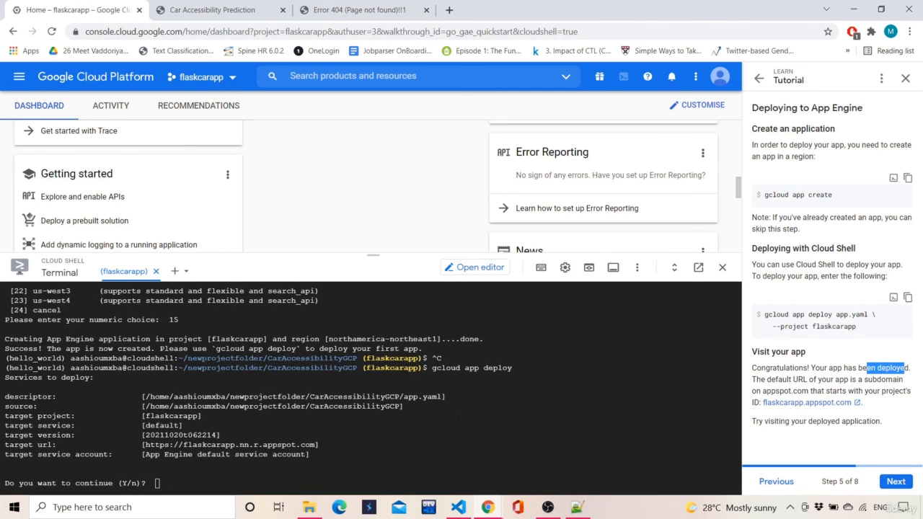
left_click(402, 456)
type("Y")
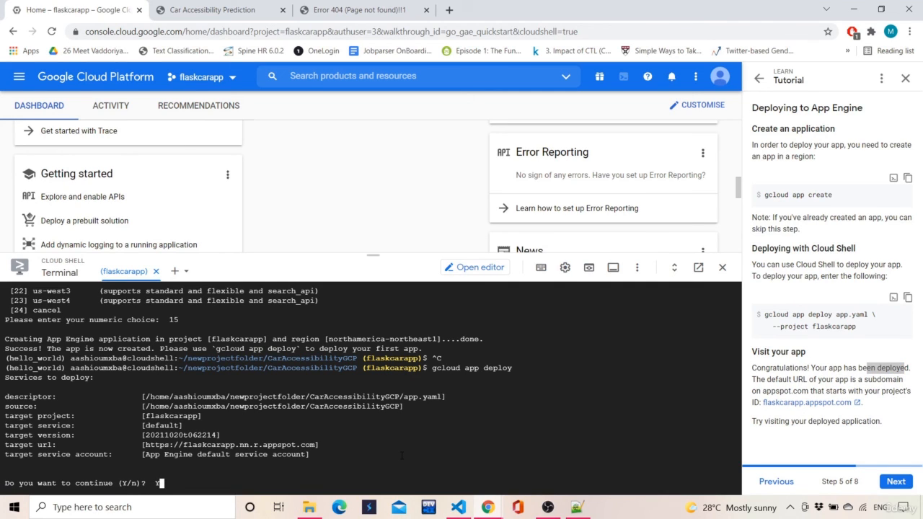
key("Return")
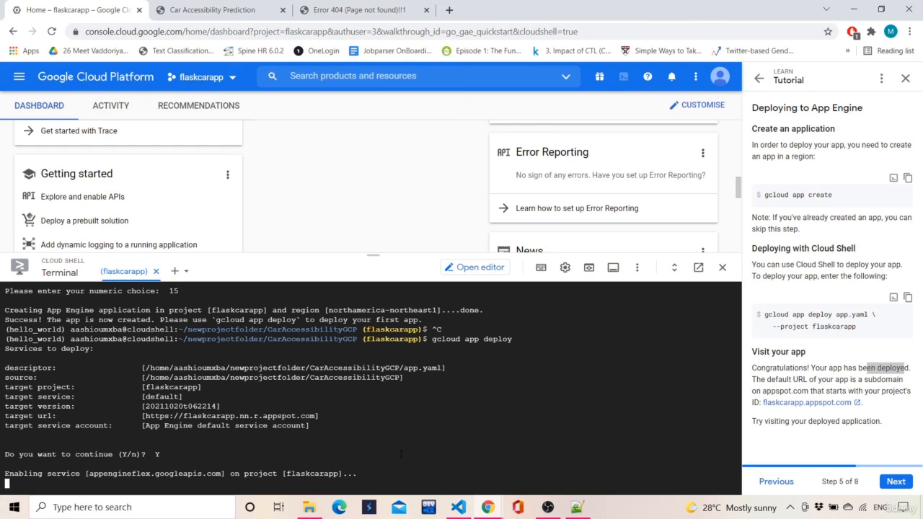
Step: Compare the Car Accessibility Prediction preview with the flaskcarapp.appspot.com page, and return to the Cloud console
left_click(259, 8)
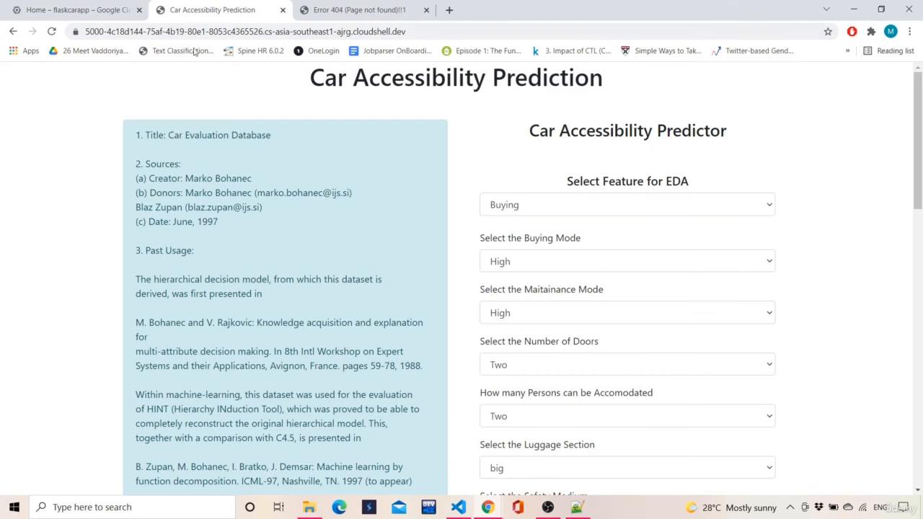
left_click(354, 10)
left_click(212, 9)
left_click(75, 10)
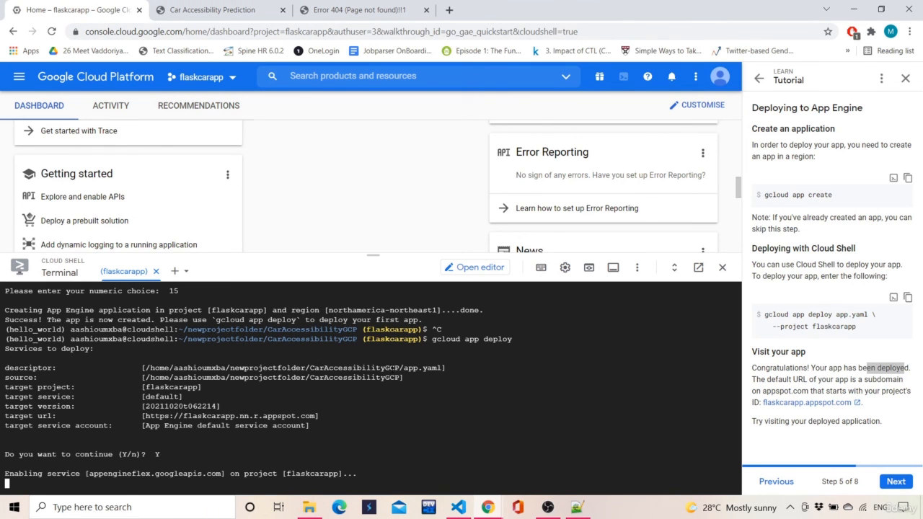
left_click(212, 10)
left_click(76, 10)
Step: Look through the remaining tutorial pages up to Conclusion and go back to Deploying to App Engine
left_click(895, 482)
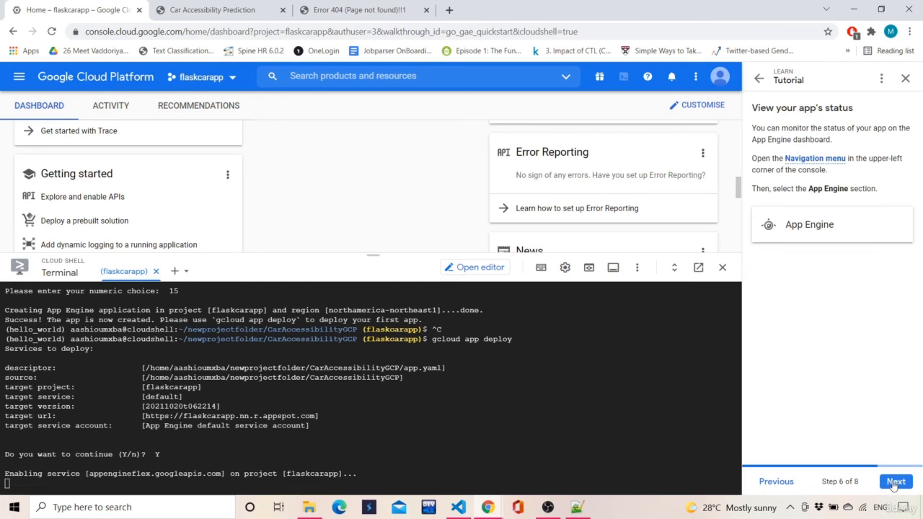
left_click(895, 482)
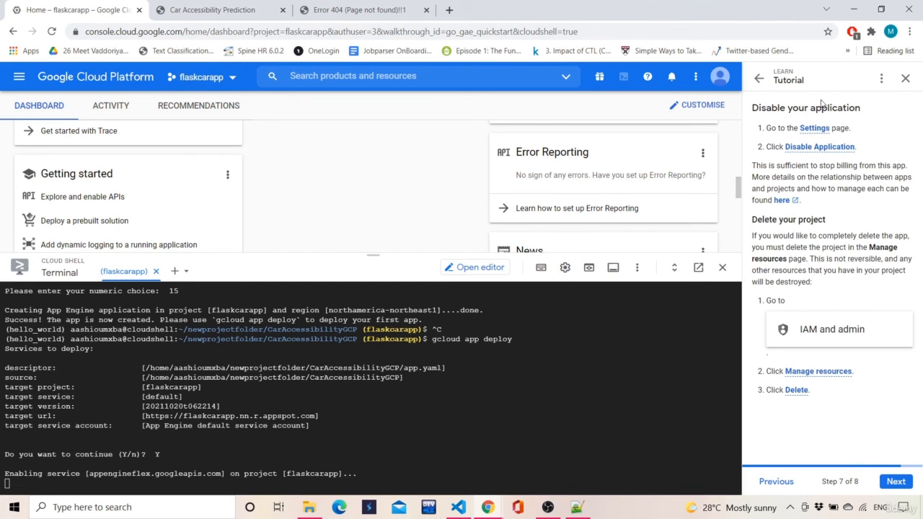
left_click(896, 482)
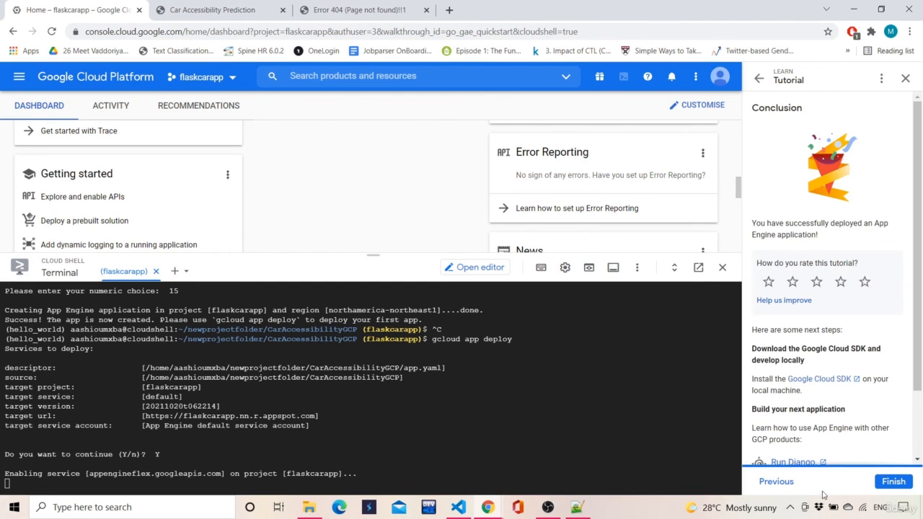
left_click(788, 485)
left_click(788, 485)
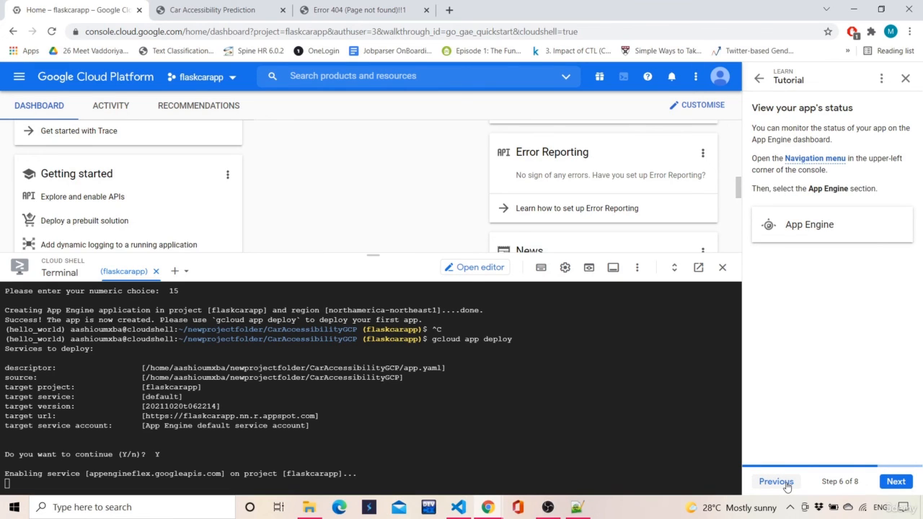
left_click(776, 482)
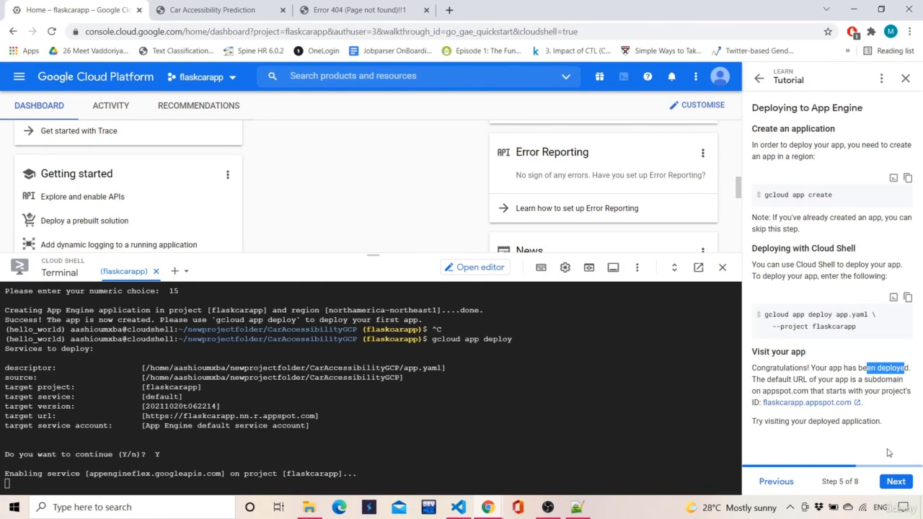
left_click(910, 367)
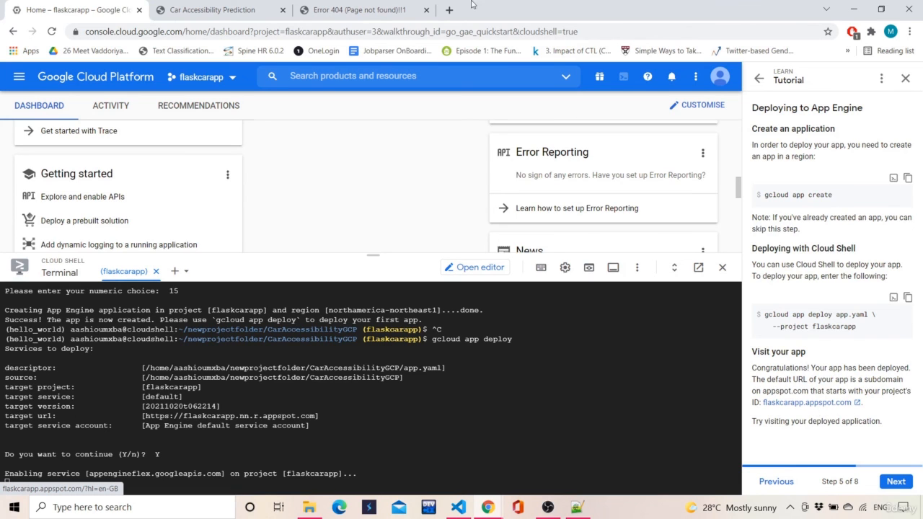
Step: Check the flaskcarapp.appspot.com page again and look over the prediction form in the Car Accessibility Prediction preview
left_click(423, 9)
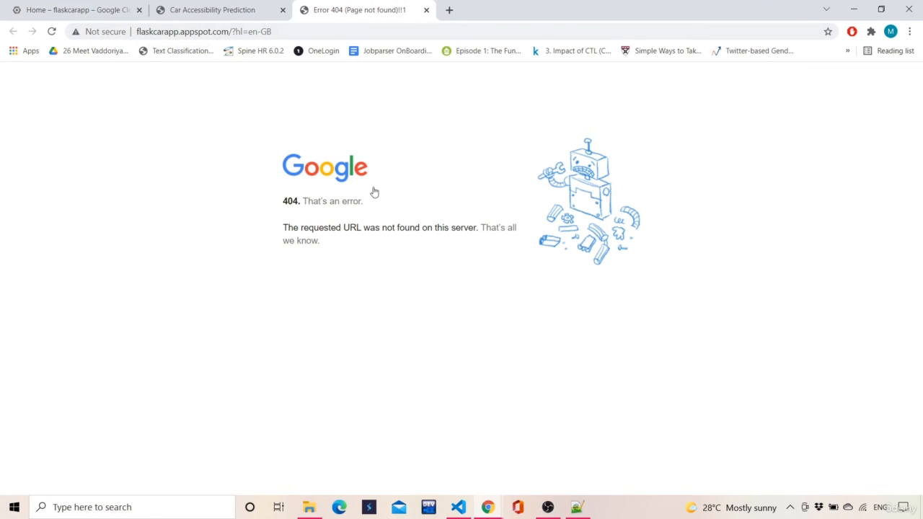
left_click(121, 6)
left_click(185, 13)
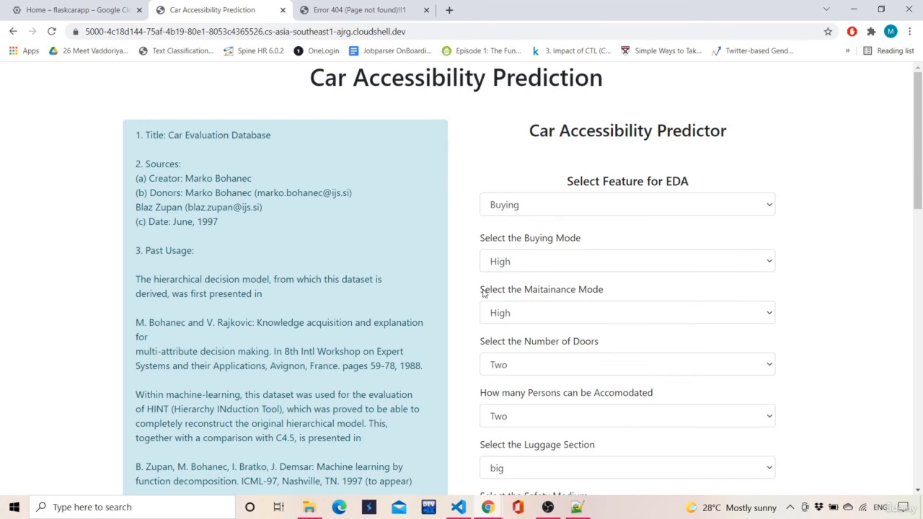
scroll(486, 291, "down", 3)
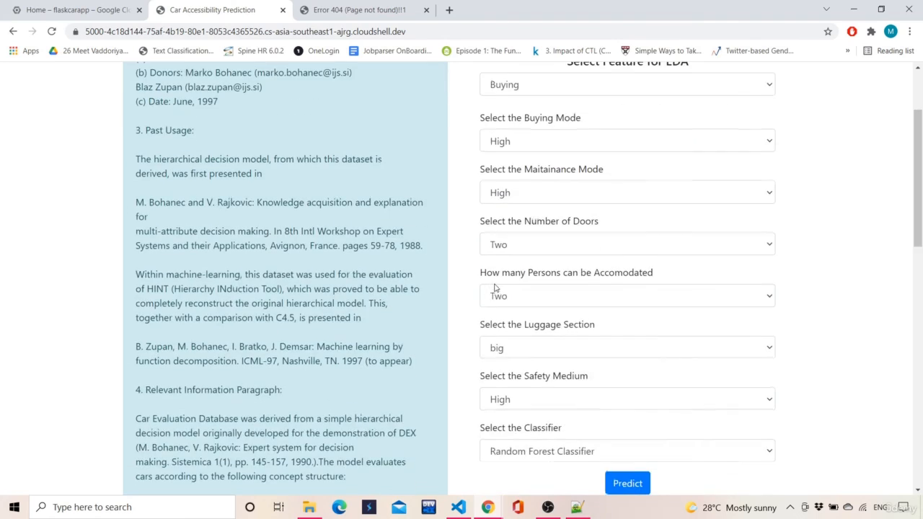
scroll(490, 284, "up", 4)
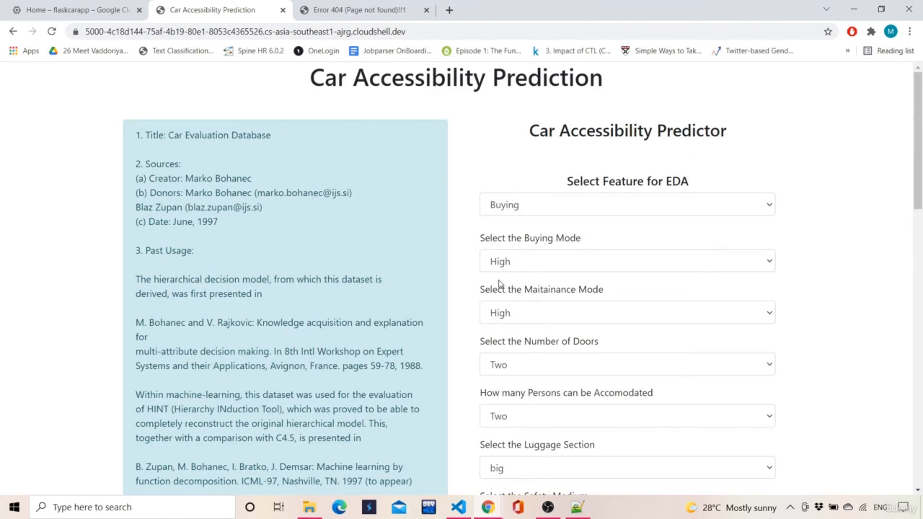